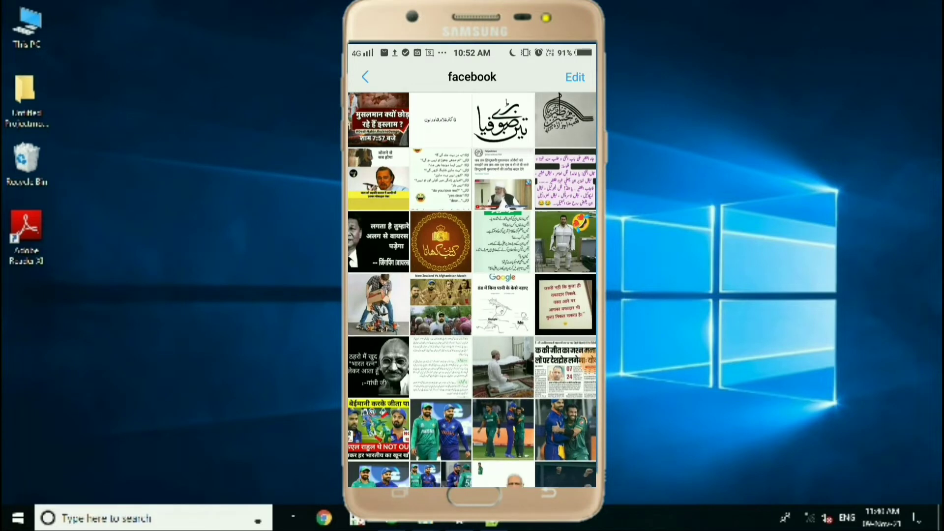
# View the calligraphy picture in the facebook album full size, and leave the gallery.
pyautogui.click(565, 123)
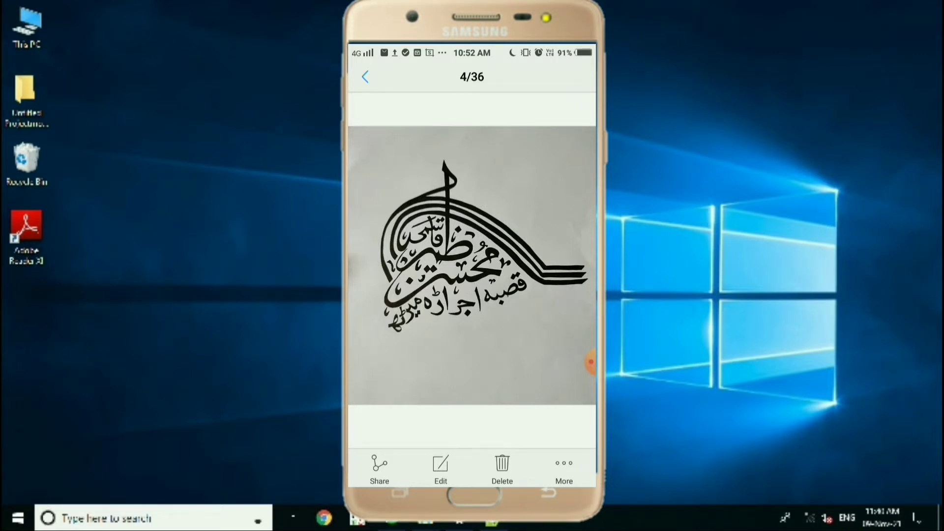
pyautogui.press('Escape')
pyautogui.press('Escape')
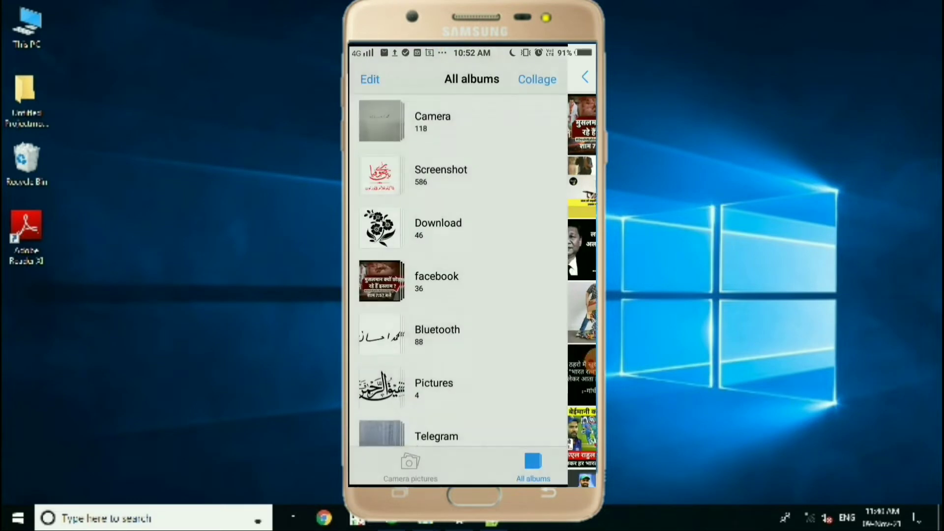
pyautogui.press('Escape')
# Open the Cam Scanner app from the phone's home screen.
pyautogui.moveTo(546, 295); pyautogui.dragTo(383, 295)
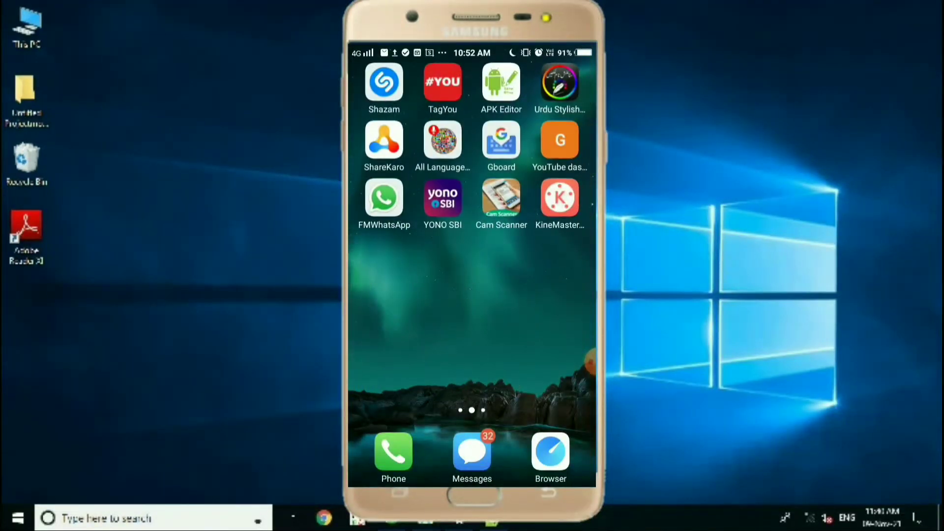
pyautogui.moveTo(590, 361); pyautogui.dragTo(580, 332)
pyautogui.click(501, 197)
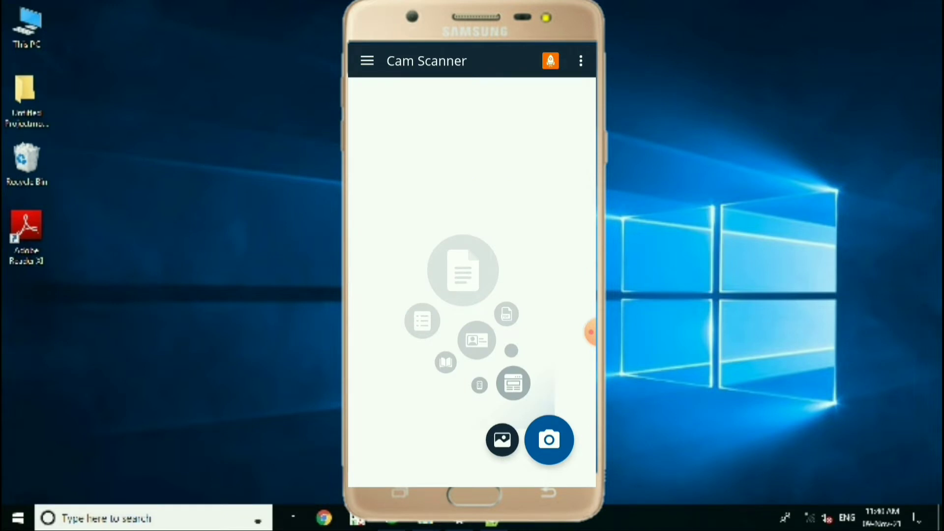
# Import the calligraphy picture from the facebook album and accept the crop with the whole picture included.
pyautogui.moveTo(591, 331); pyautogui.dragTo(463, 470)
pyautogui.click(502, 440)
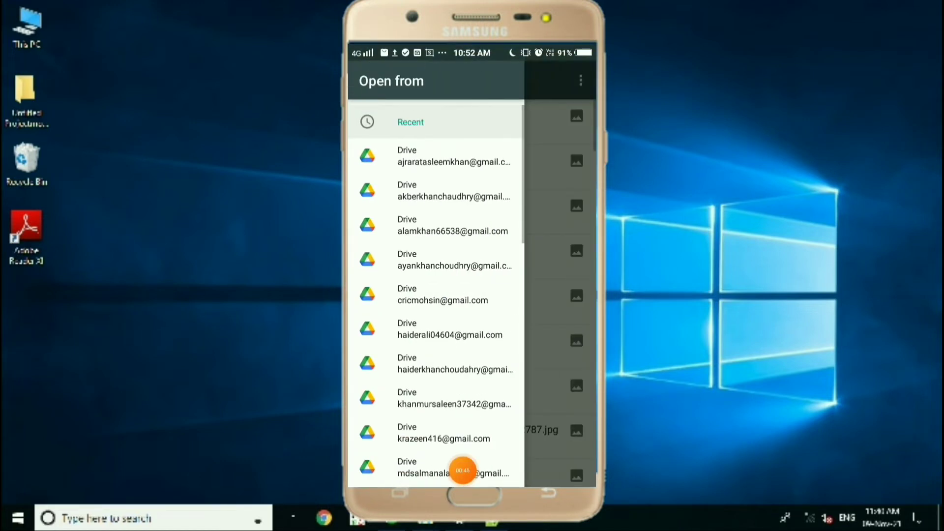
pyautogui.scroll(-7, 436, 295)
pyautogui.scroll(-6, 436, 295)
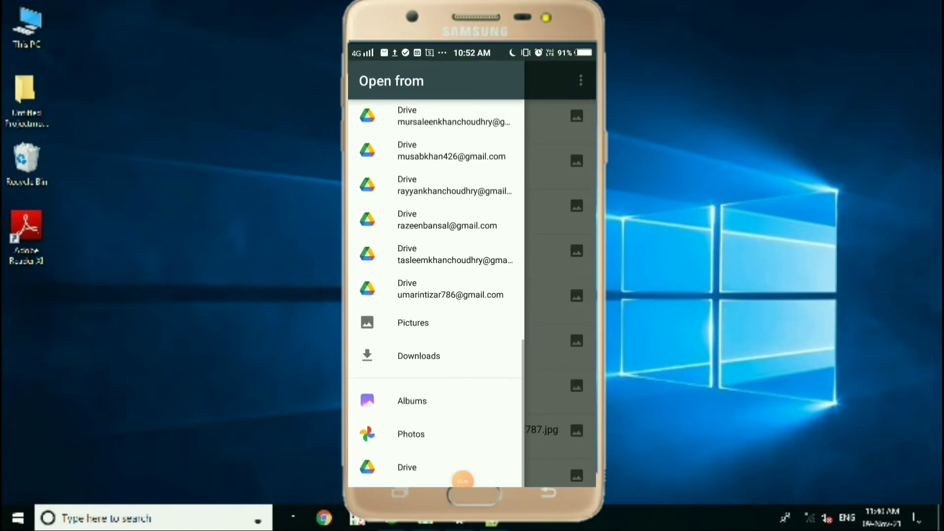
pyautogui.moveTo(462, 479)
pyautogui.mouseDown()
pyautogui.moveTo(446, 400)
pyautogui.moveTo(453, 470)
pyautogui.mouseUp()
pyautogui.click(412, 404)
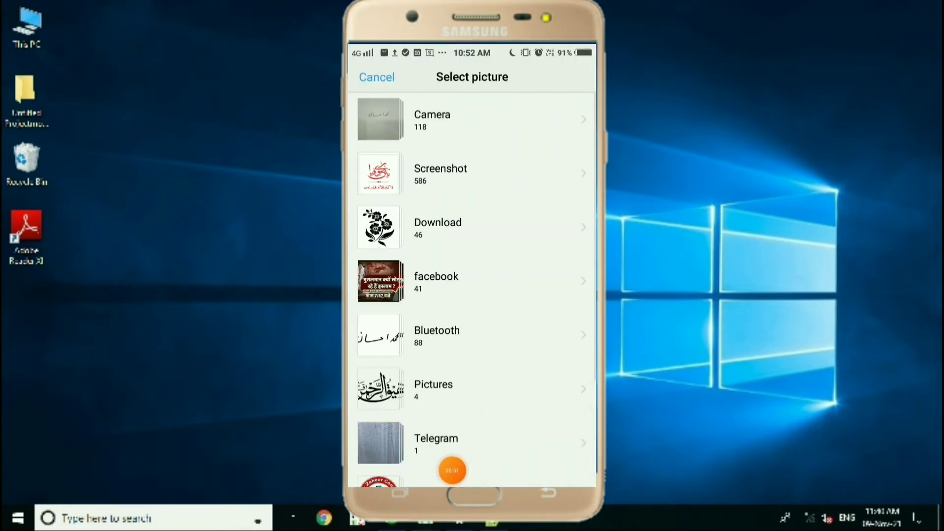
pyautogui.scroll(-3, 472, 290)
pyautogui.scroll(4, 472, 290)
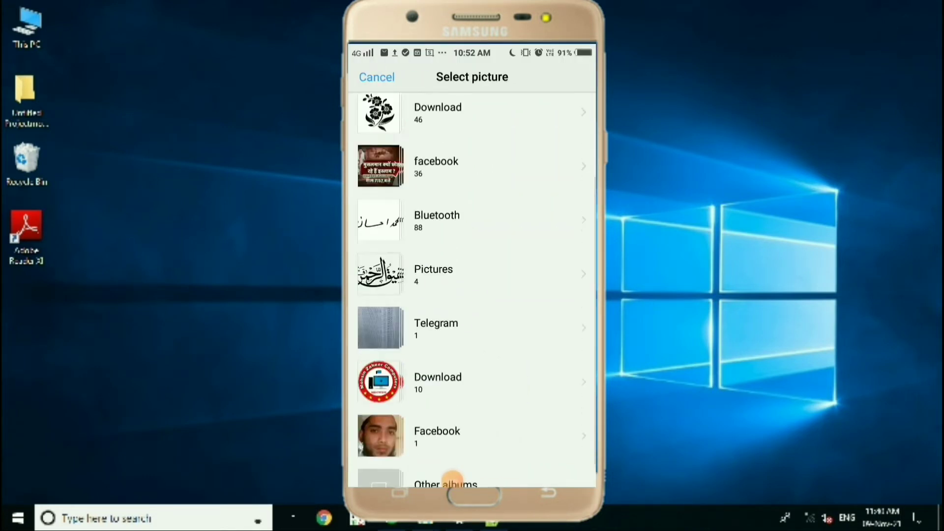
pyautogui.click(436, 281)
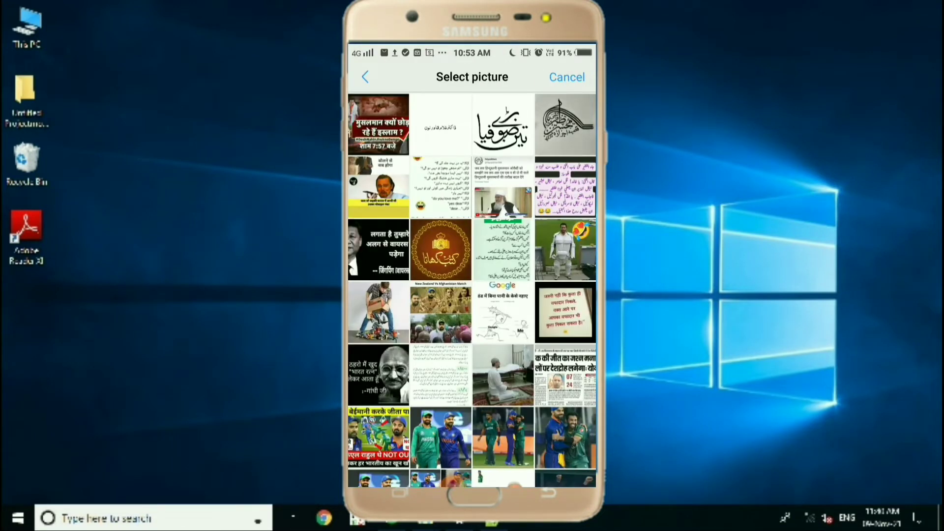
pyautogui.click(565, 124)
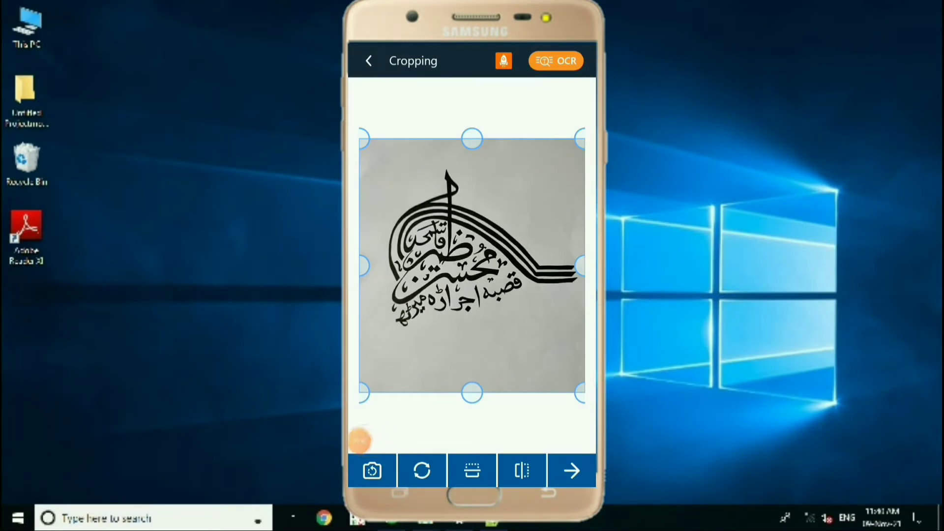
pyautogui.moveTo(356, 441); pyautogui.dragTo(579, 422)
pyautogui.click(572, 471)
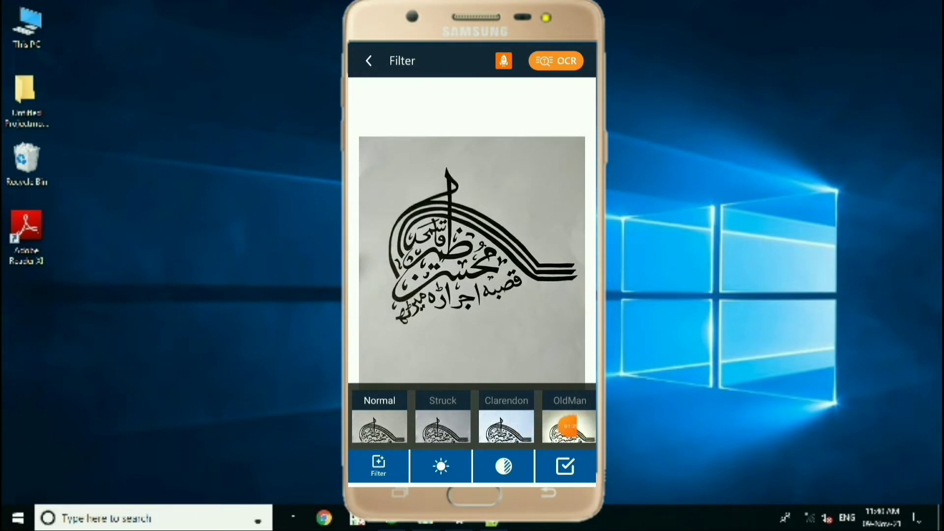
# Try the Clarendon, OldMan, Mars and Rise filters on the calligraphy picture.
pyautogui.click(530, 427)
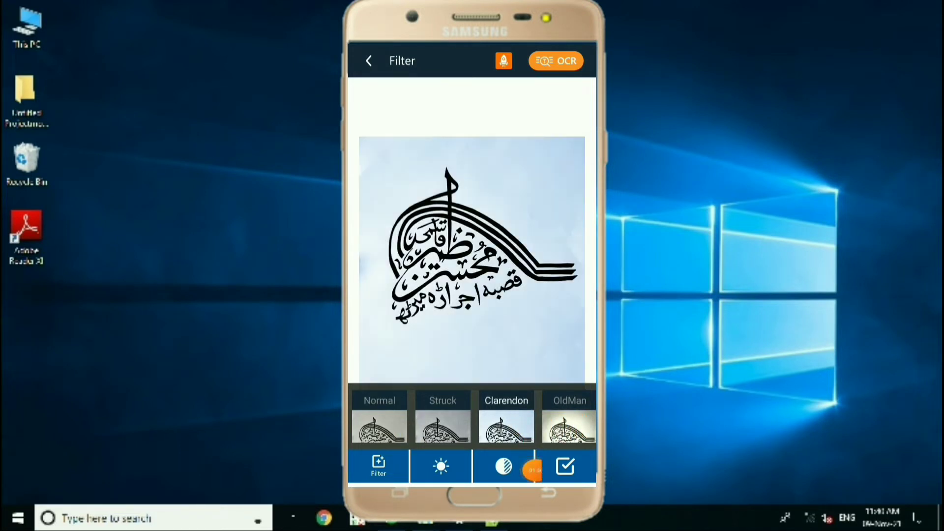
pyautogui.hscroll(1, 472, 419)
pyautogui.click(506, 422)
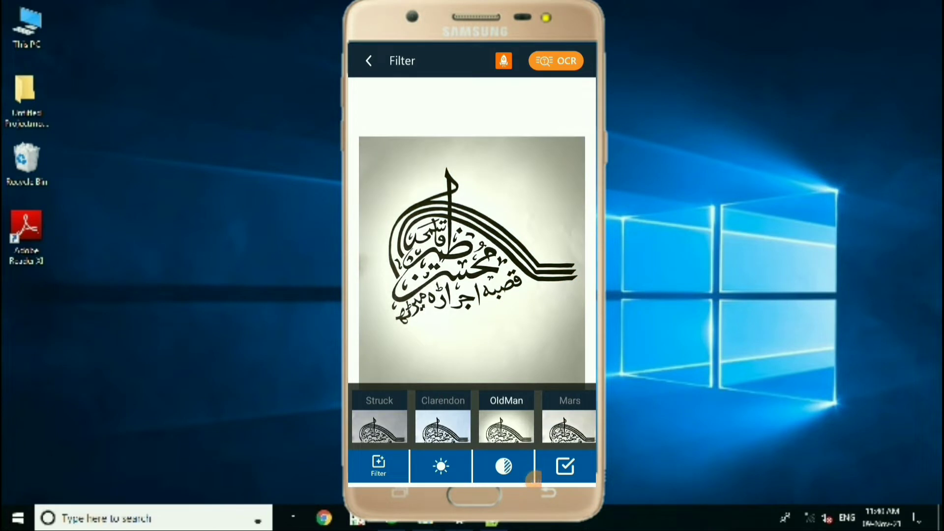
pyautogui.hscroll(2, 472, 419)
pyautogui.click(456, 423)
pyautogui.click(520, 423)
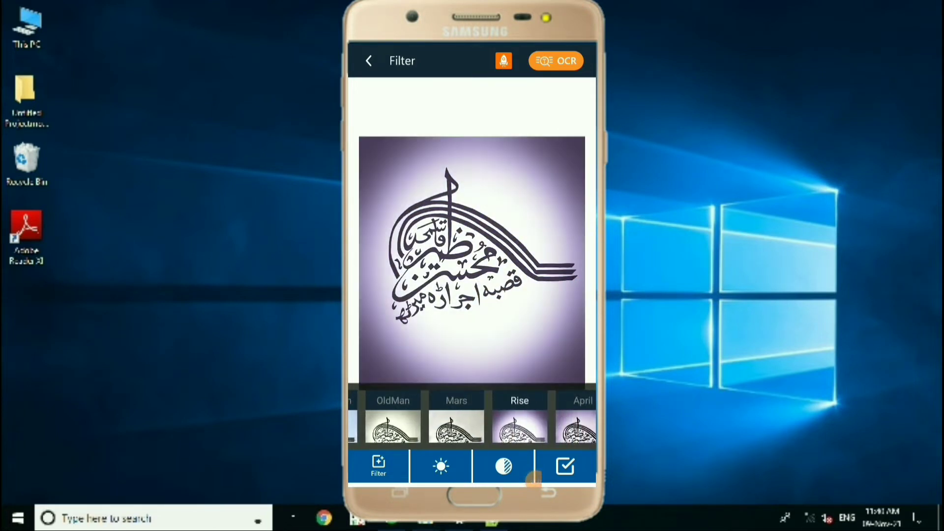
# Apply the Metropolis filter to the calligraphy picture and accept the filtered scan.
pyautogui.hscroll(5, 472, 419)
pyautogui.hscroll(4, 472, 419)
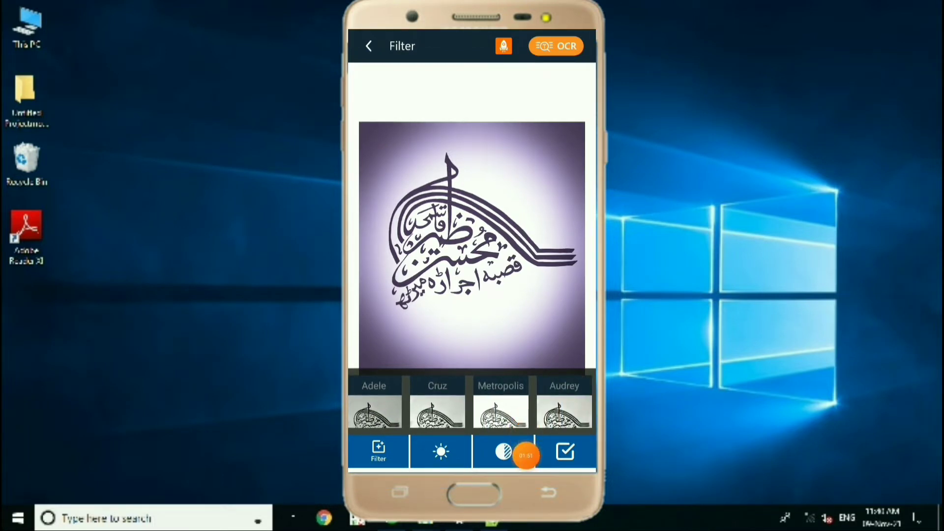
pyautogui.click(500, 412)
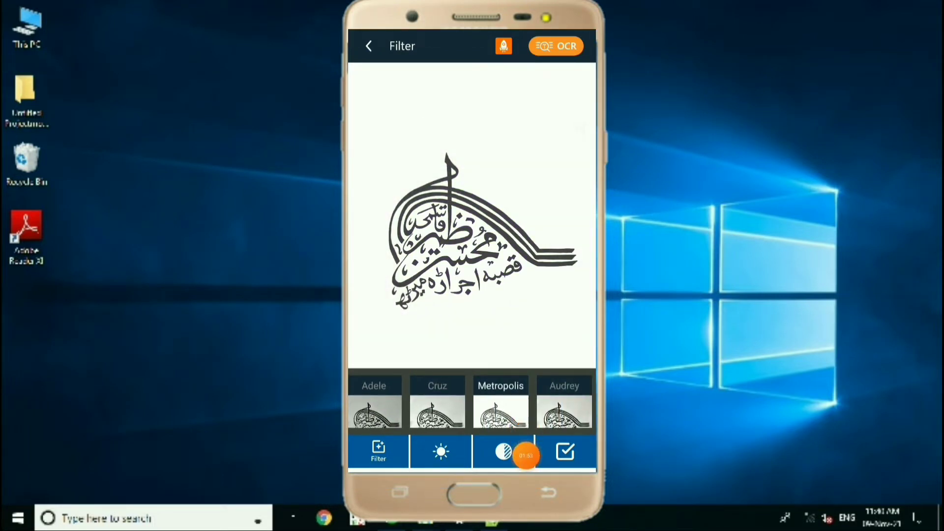
pyautogui.moveTo(526, 463); pyautogui.dragTo(579, 348)
pyautogui.click(565, 452)
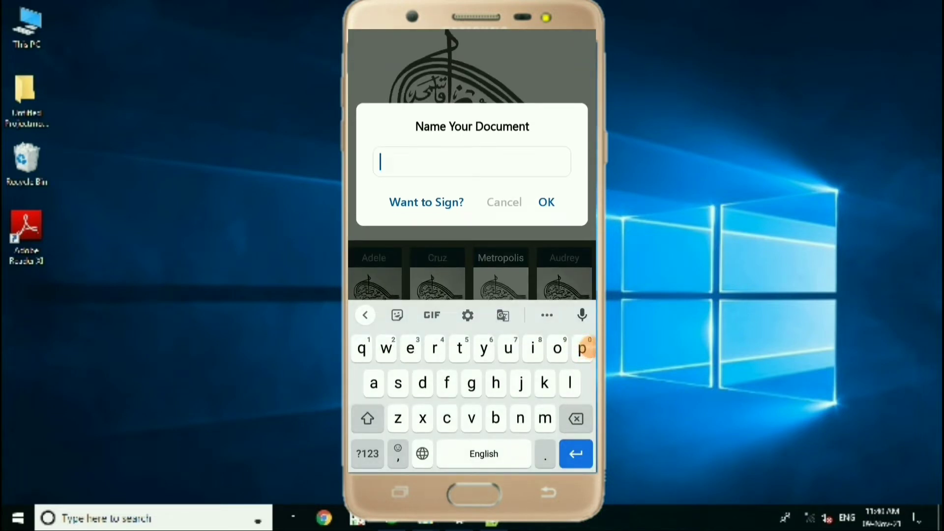
# Name the scanned document with the person's full name and save it.
pyautogui.write('mohs')
pyautogui.press('BackSpace')
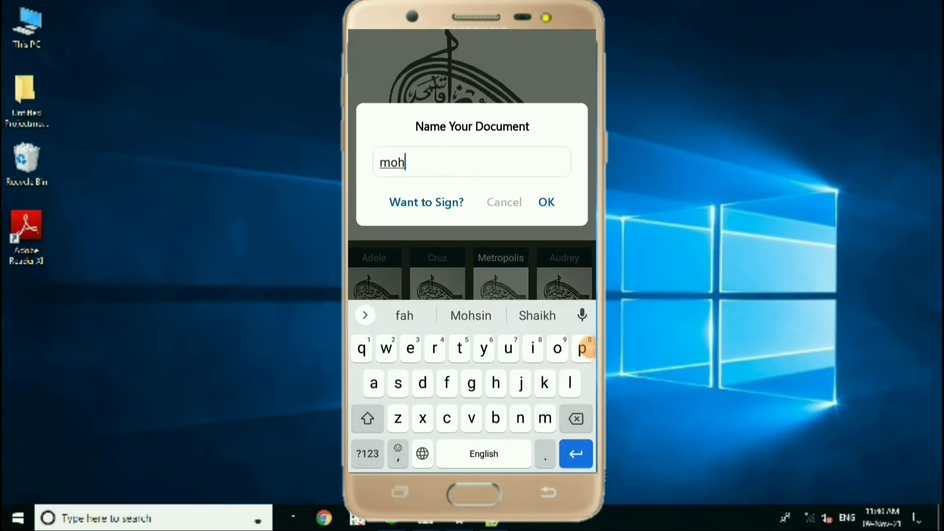
pyautogui.click(471, 315)
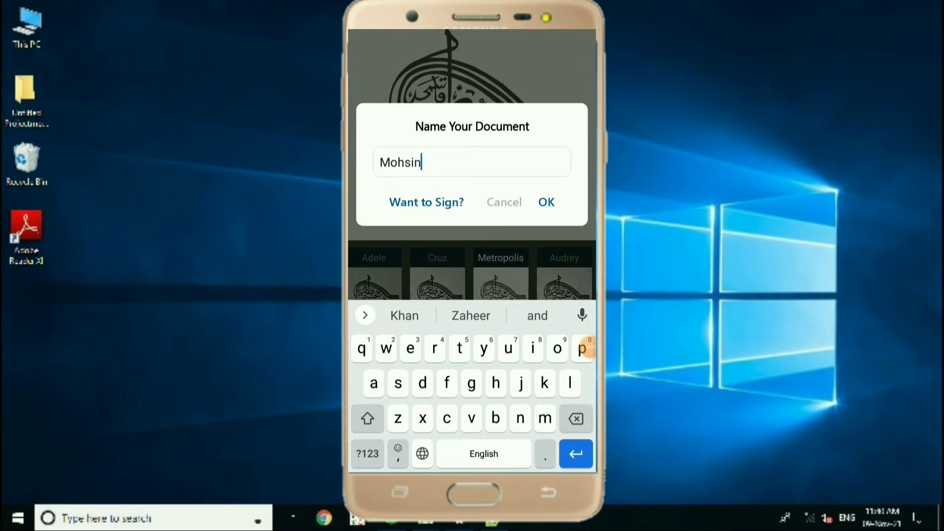
pyautogui.click(471, 315)
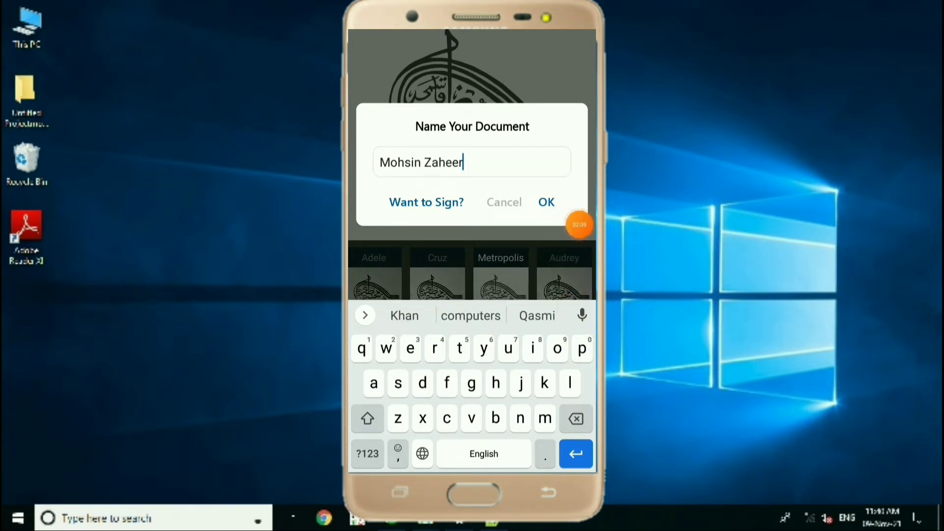
pyautogui.click(547, 202)
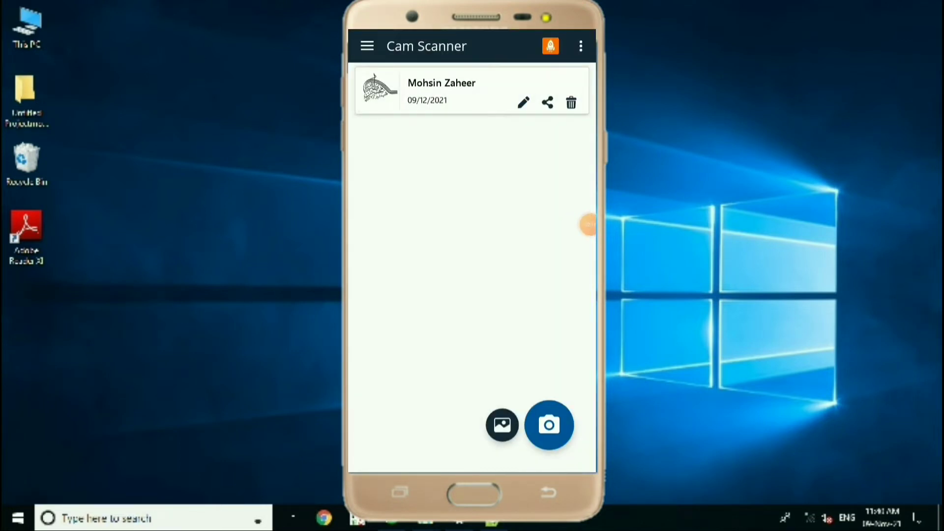
# Examine the apps available for sharing the saved document as JPEG, and close the list without sharing.
pyautogui.click(547, 102)
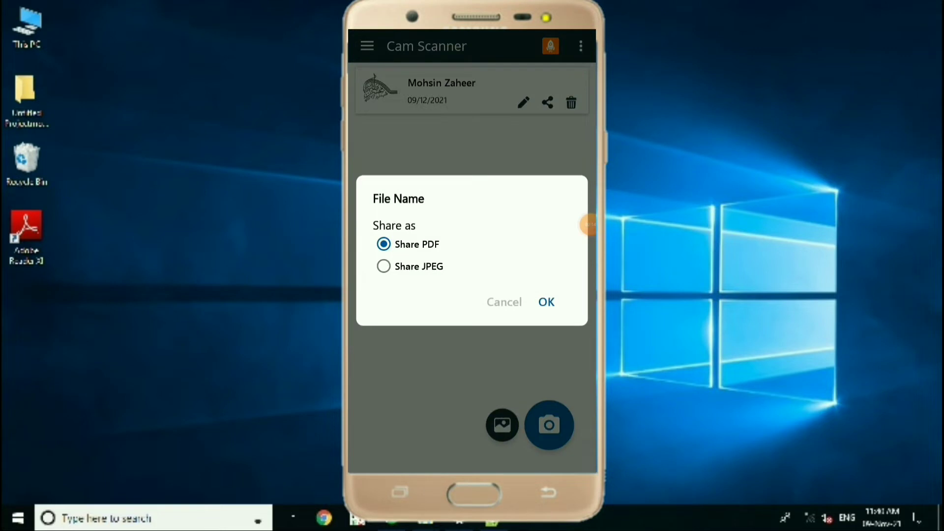
pyautogui.click(384, 266)
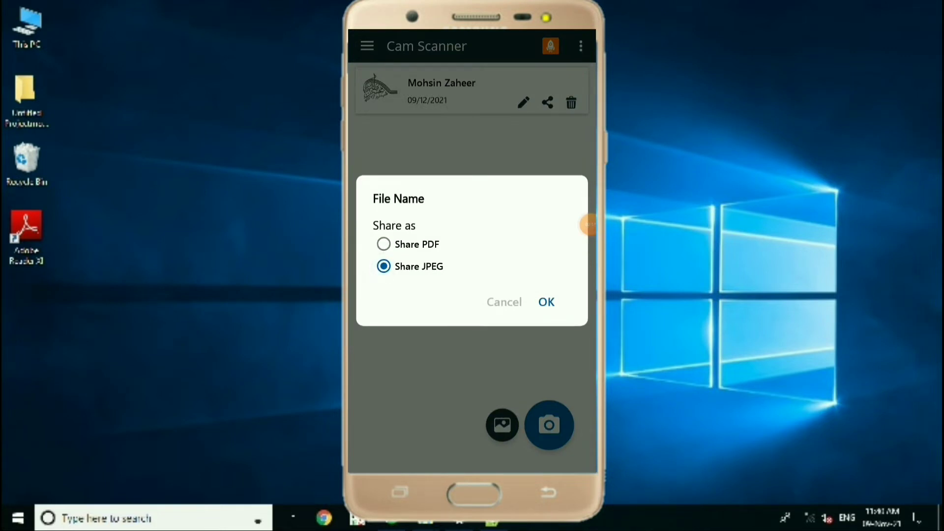
pyautogui.click(547, 302)
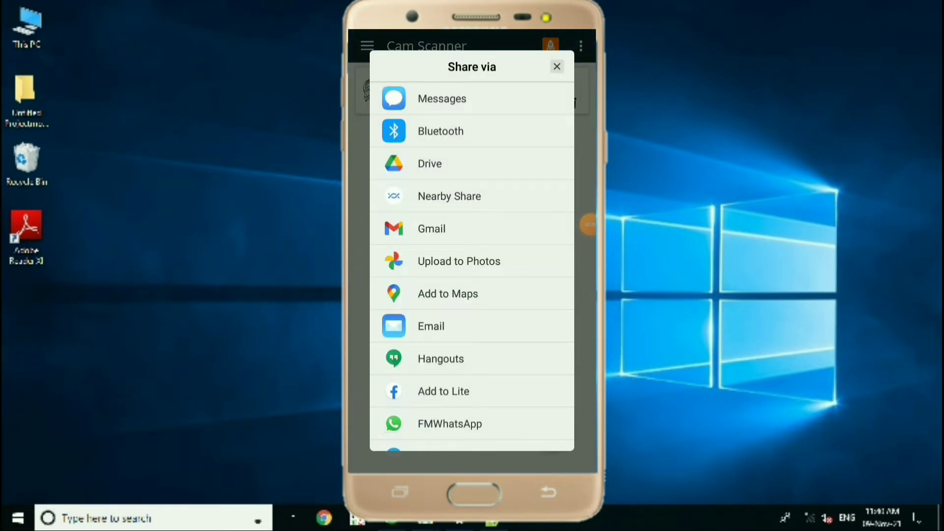
pyautogui.scroll(-3, 472, 265)
pyautogui.scroll(2, 473, 265)
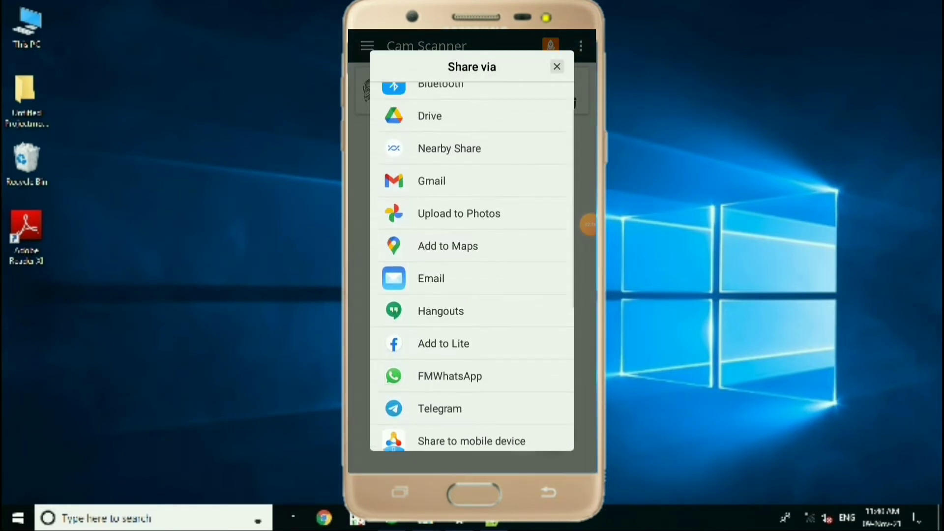
pyautogui.scroll(2, 472, 265)
pyautogui.click(557, 66)
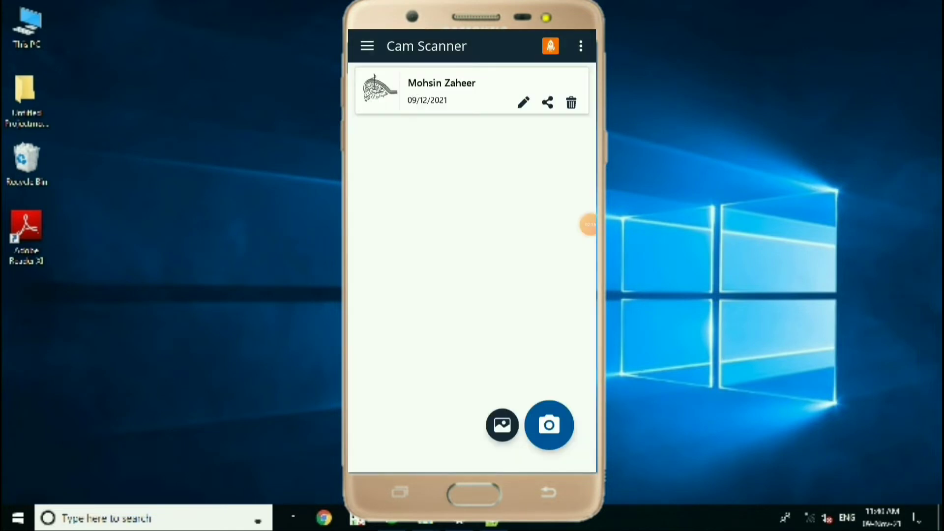
# Open the saved scan document and export it as JPEG.
pyautogui.click(452, 90)
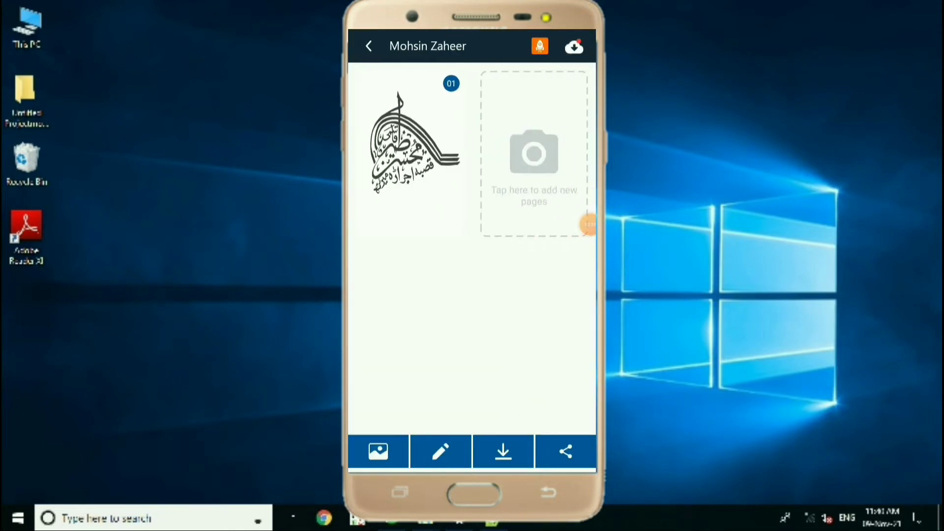
pyautogui.moveTo(589, 225); pyautogui.dragTo(524, 372)
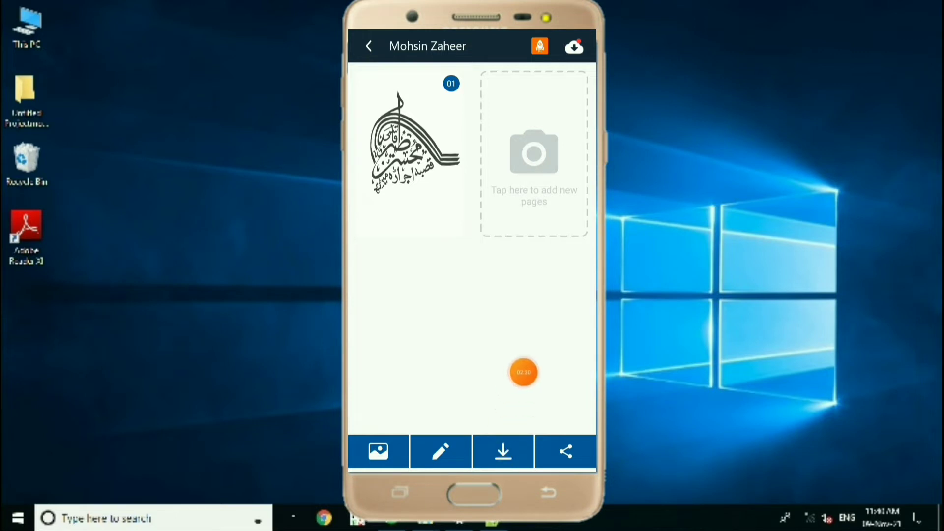
pyautogui.click(503, 451)
pyautogui.click(420, 253)
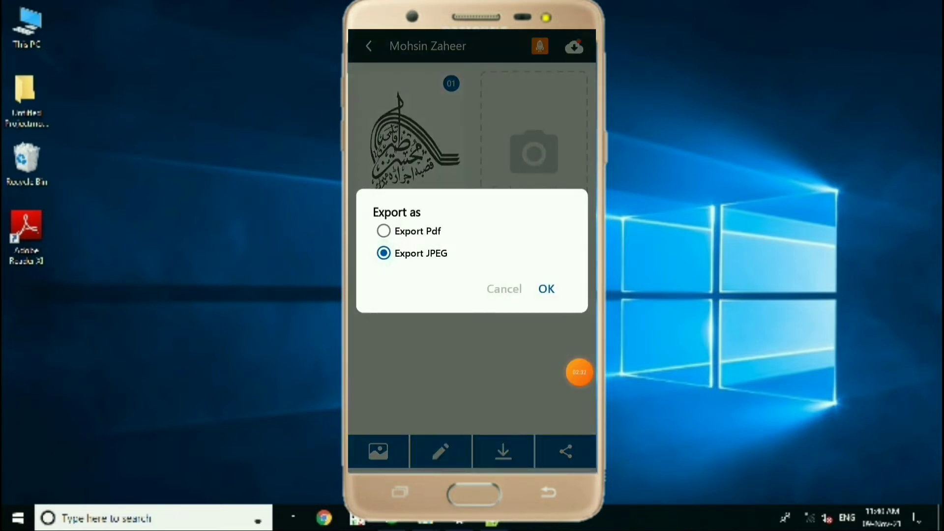
pyautogui.click(547, 289)
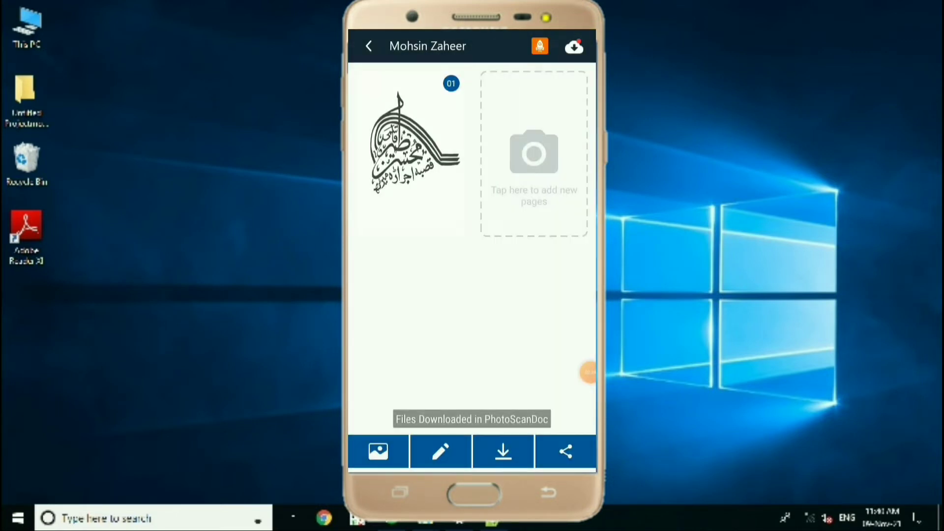
pyautogui.moveTo(589, 372); pyautogui.dragTo(533, 362)
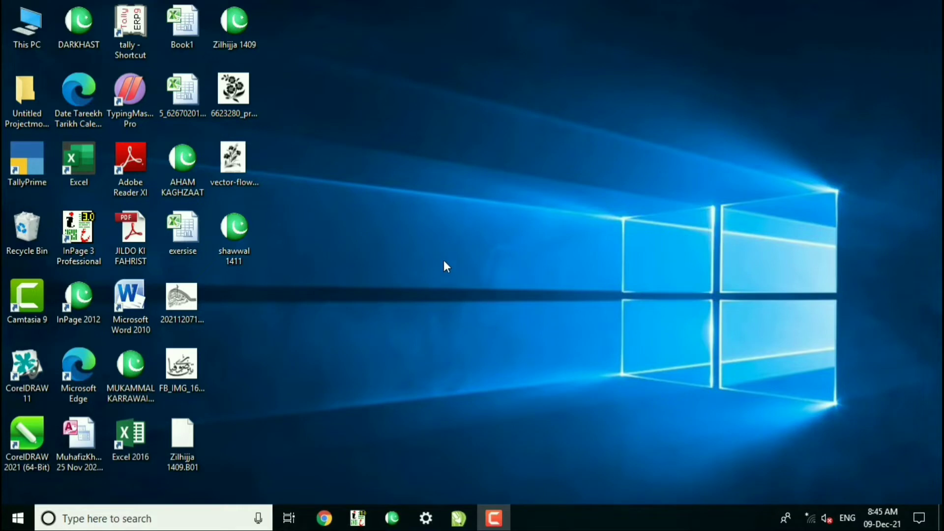
# Switch to CorelDRAW X5 and create a new blank Letter document.
pyautogui.moveTo(459, 522)
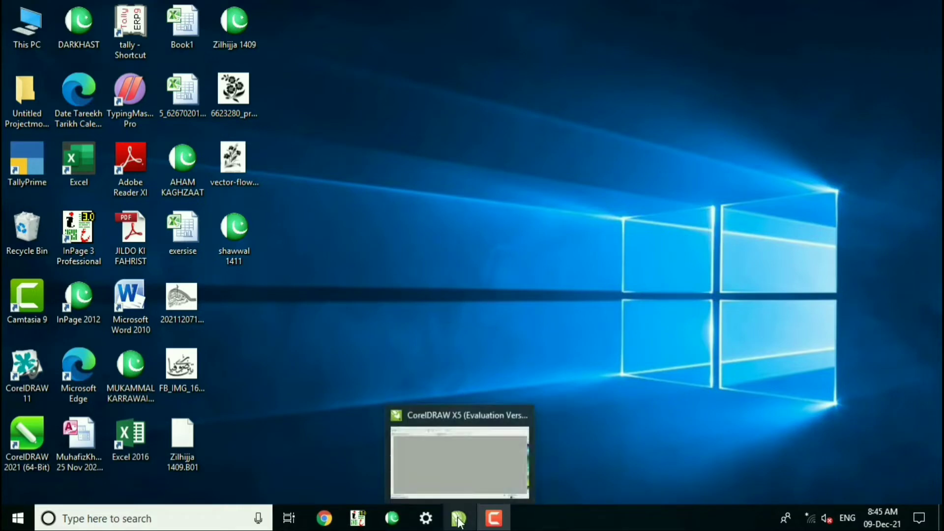
pyautogui.click(453, 492)
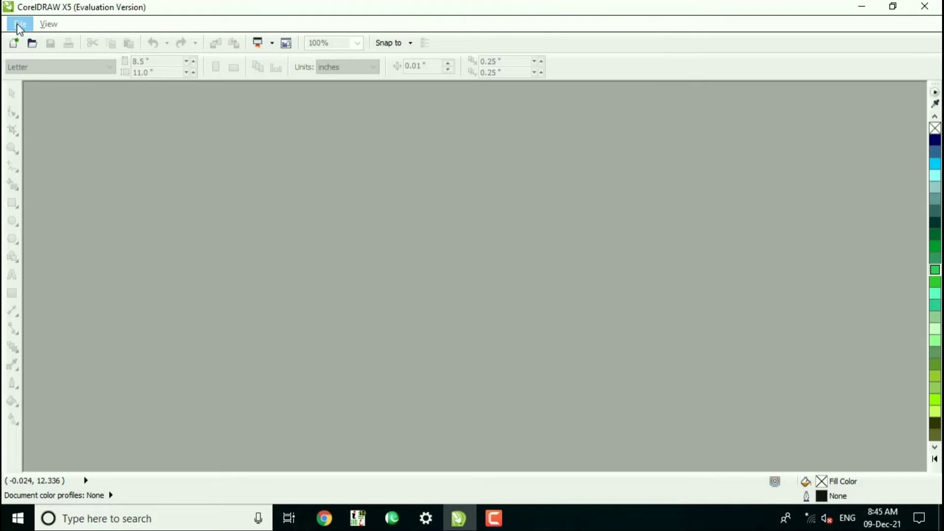
pyautogui.click(20, 27)
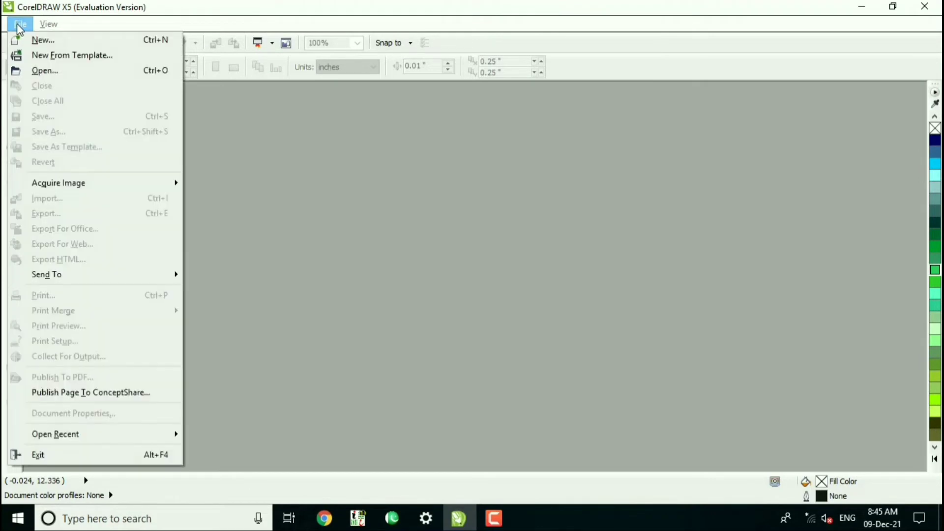
pyautogui.click(137, 45)
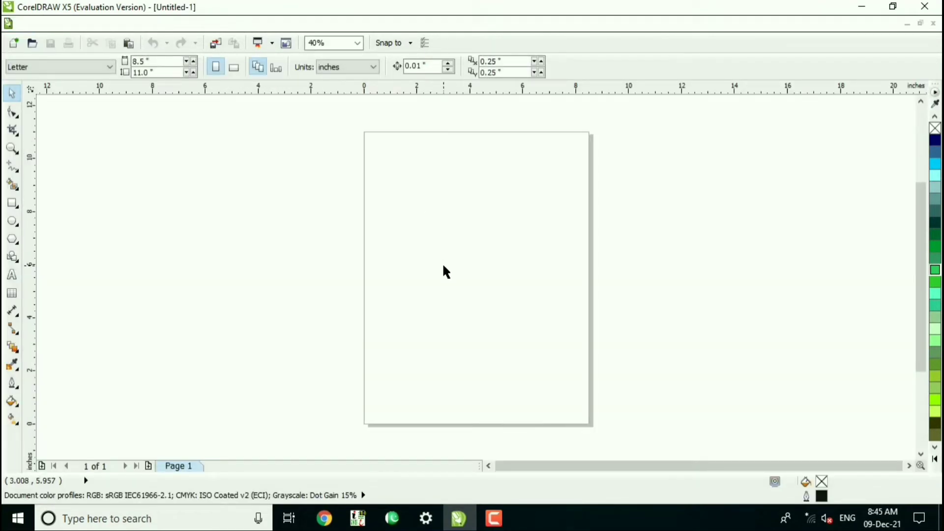
# Import 20211207145954.jpg from the Desktop and place it on the page at about 5.99 by 5.21 inches.
pyautogui.rightClick(278, 147)
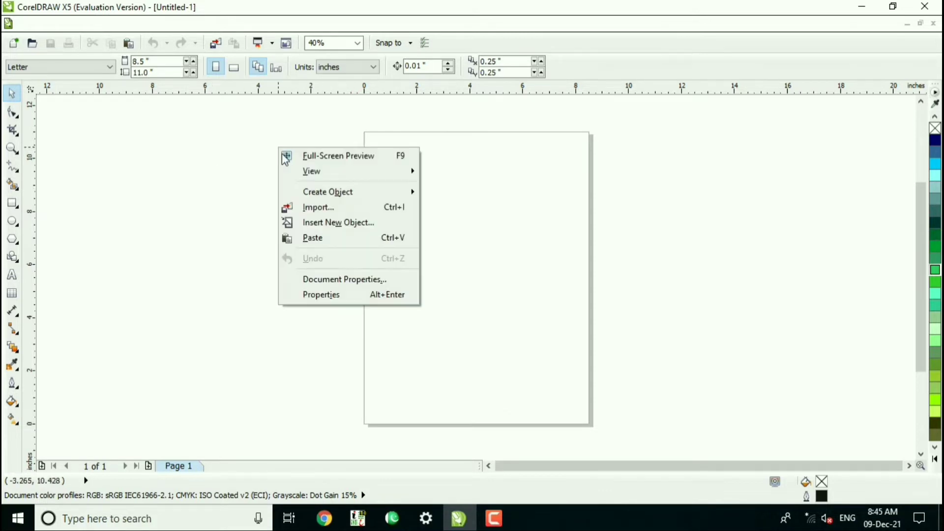
pyautogui.click(306, 207)
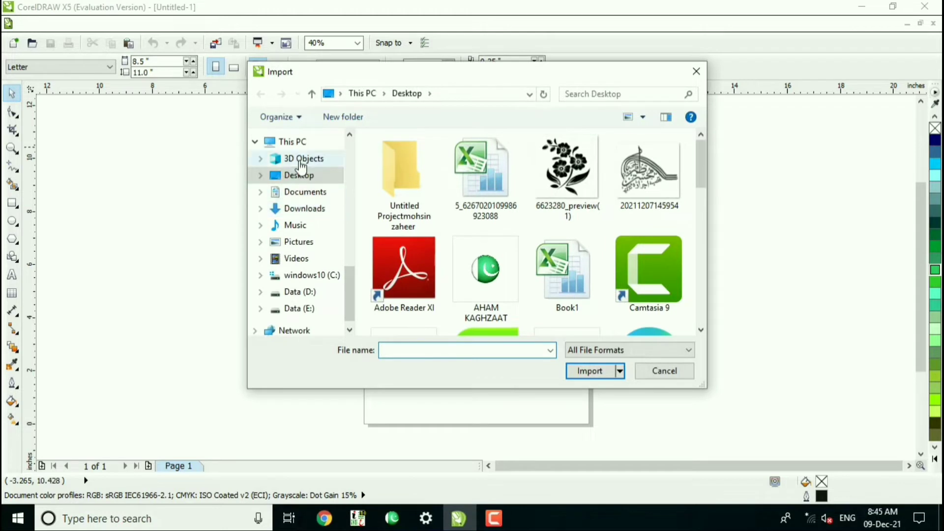
pyautogui.click(301, 160)
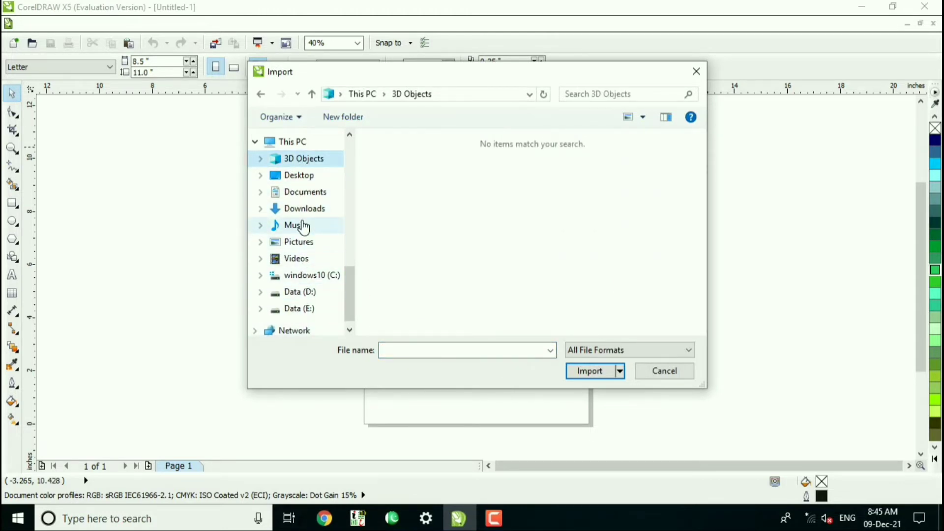
pyautogui.click(300, 177)
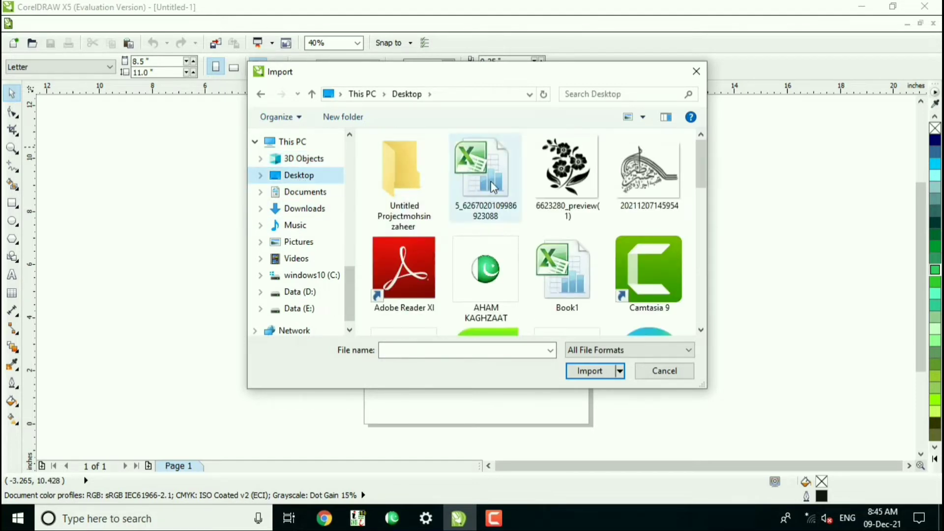
pyautogui.click(647, 180)
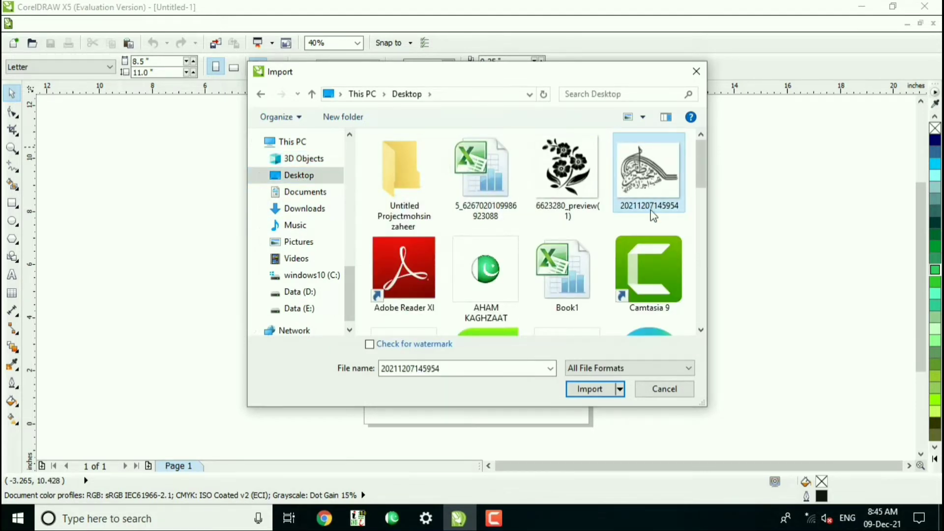
pyautogui.click(594, 389)
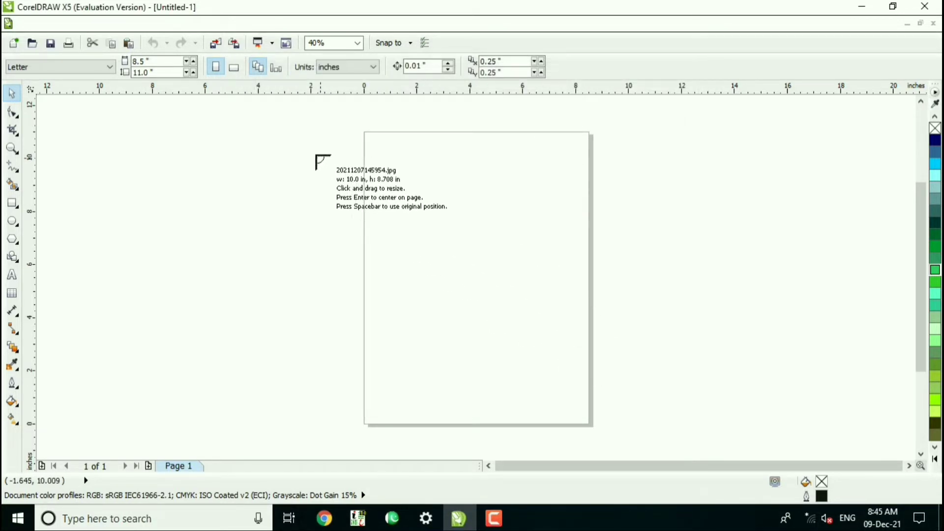
pyautogui.moveTo(315, 155); pyautogui.dragTo(467, 313)
pyautogui.moveTo(386, 219); pyautogui.dragTo(462, 261)
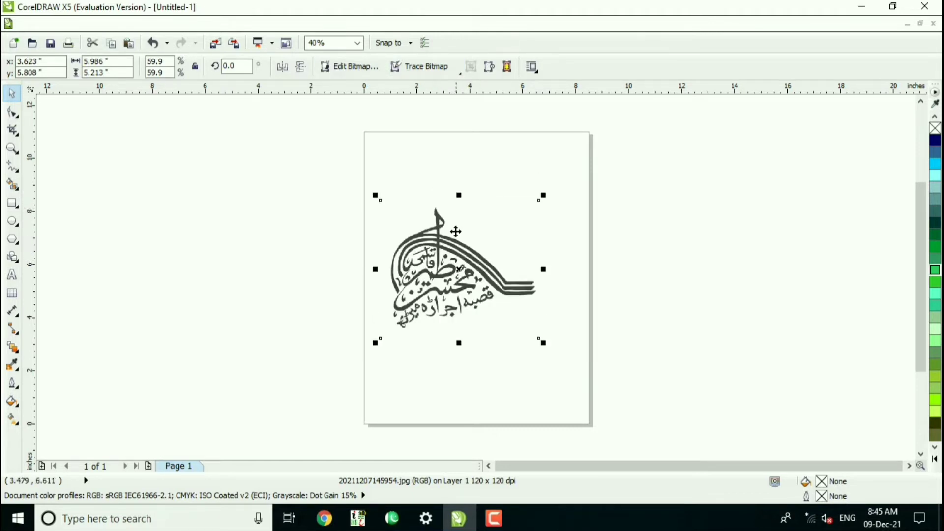
# Add a page-sized rectangle filled with green #33CC33 behind the calligraphy bitmap, and move the bitmap up to about y 6.44 inches.
pyautogui.doubleClick(11, 204)
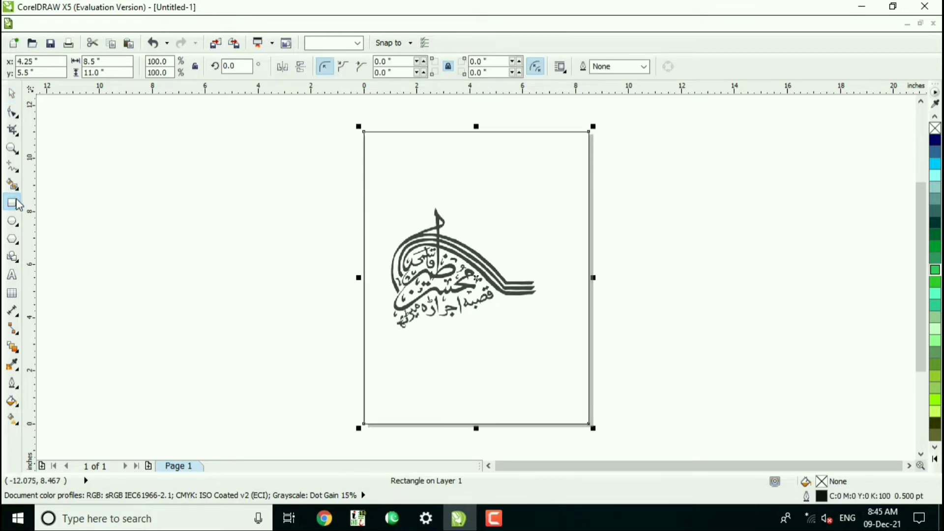
pyautogui.click(936, 281)
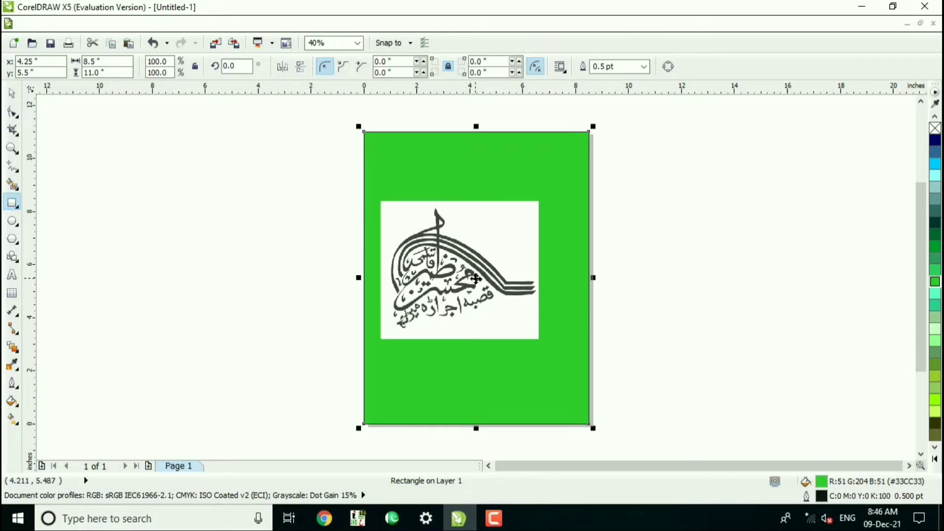
pyautogui.press('space')
pyautogui.moveTo(478, 268); pyautogui.dragTo(477, 243)
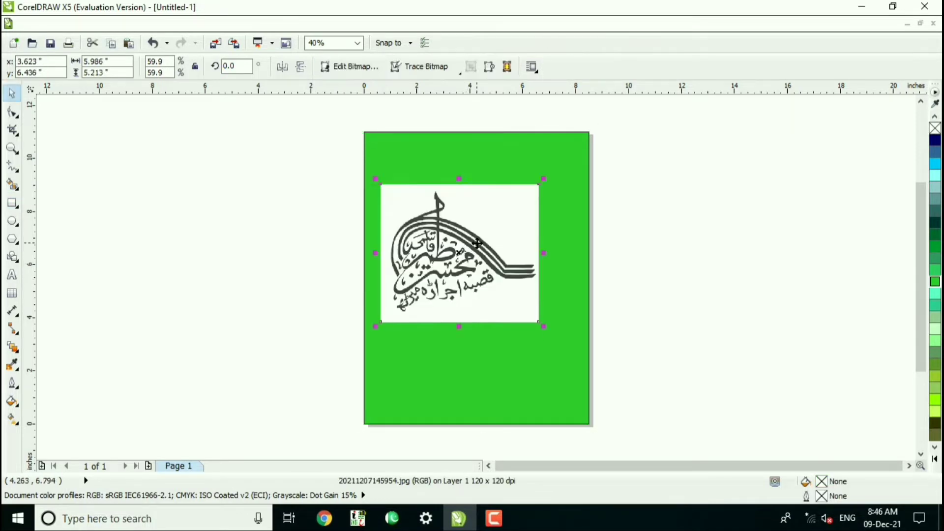
pyautogui.click(477, 242)
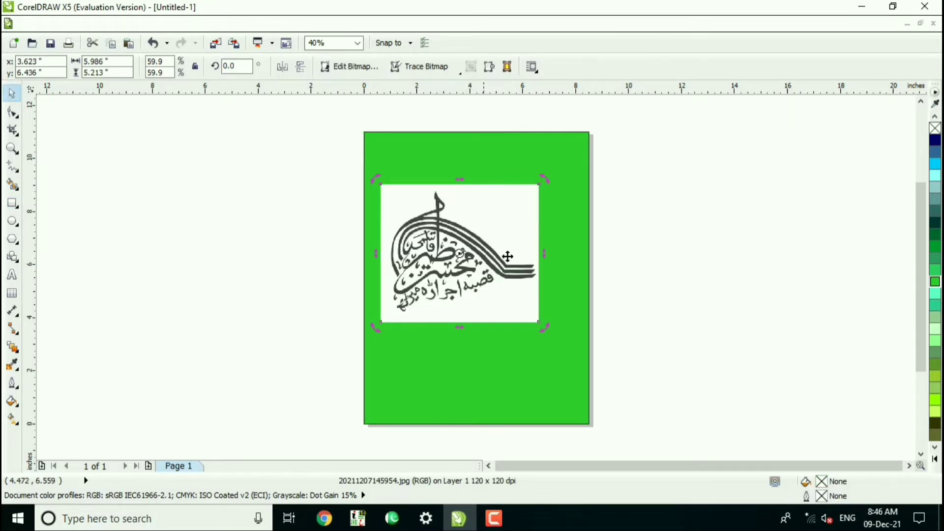
pyautogui.click(934, 459)
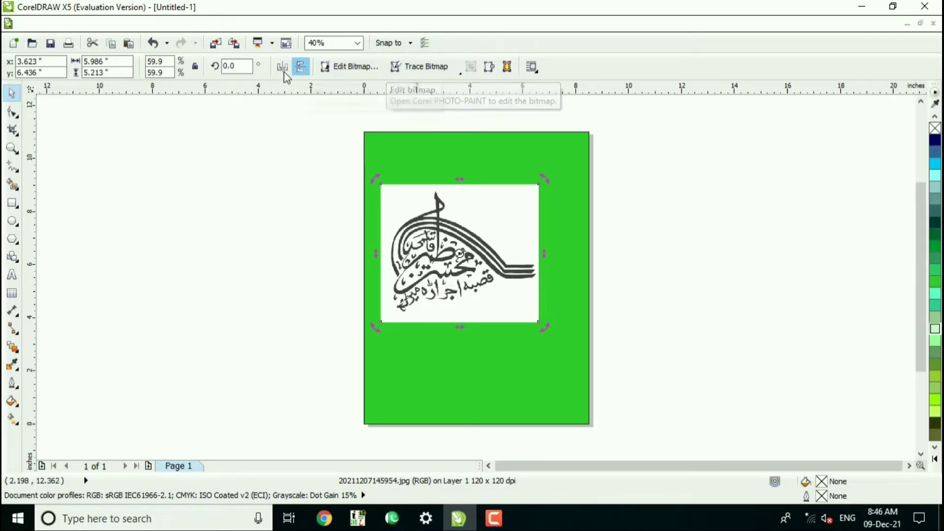
pyautogui.click(163, 24)
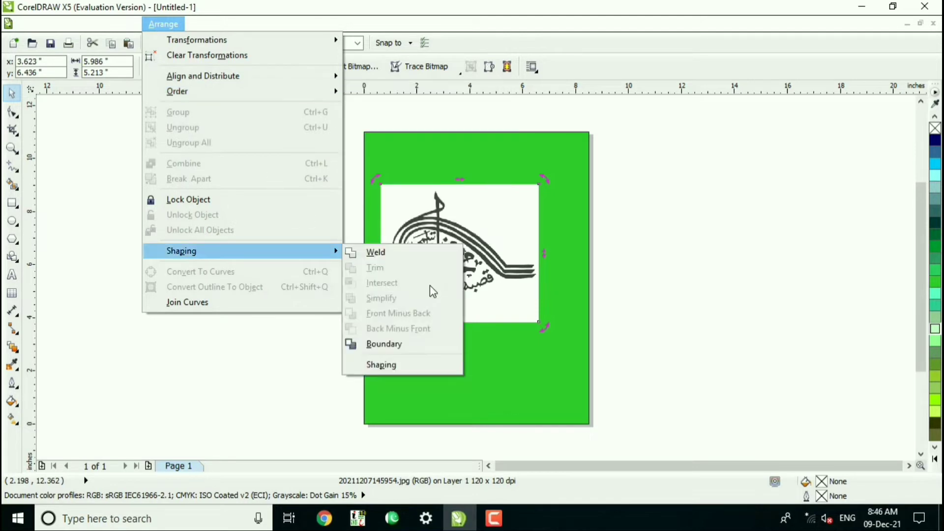
pyautogui.click(488, 248)
pyautogui.click(478, 249)
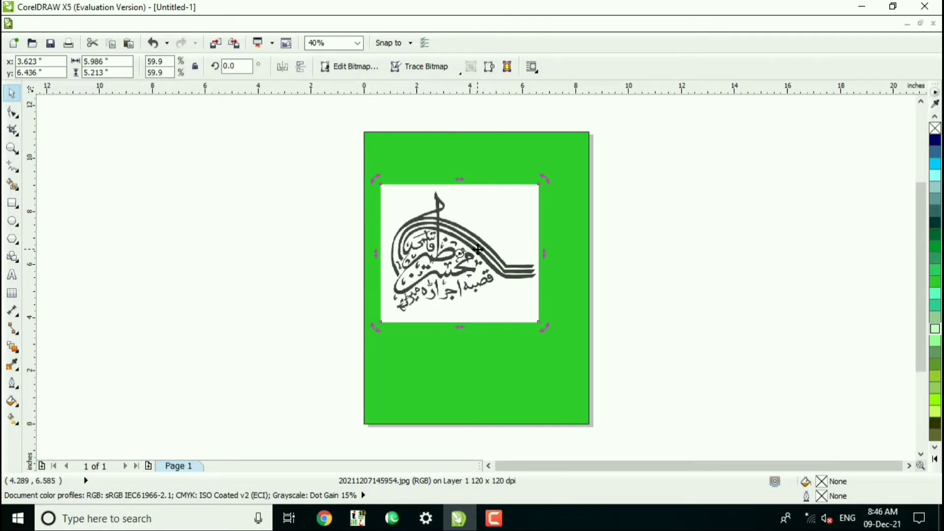
pyautogui.click(477, 247)
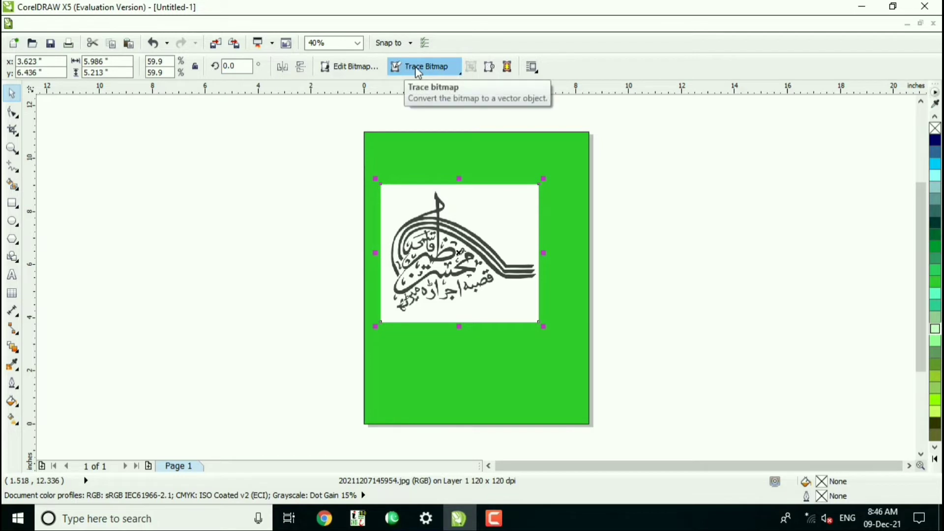
# Start an Outline Trace of the calligraphy bitmap using the High Quality Image type.
pyautogui.click(451, 75)
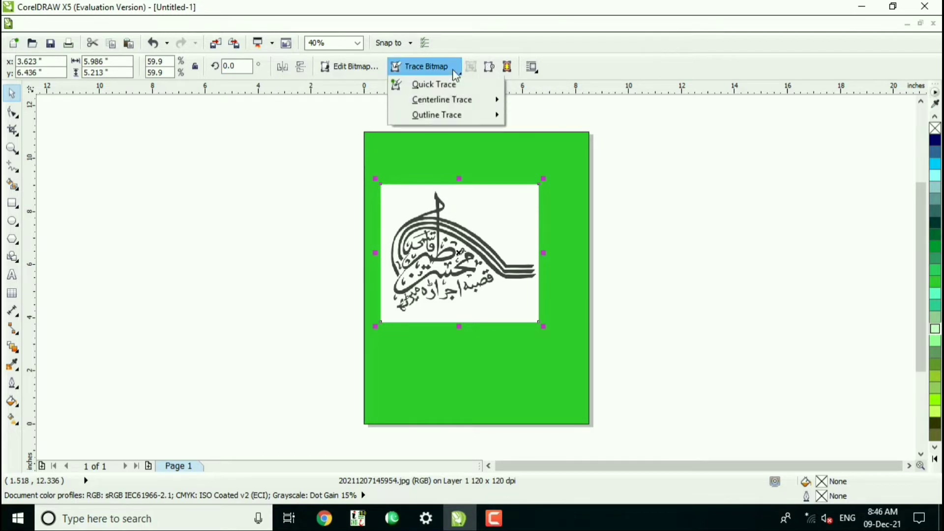
pyautogui.moveTo(441, 118)
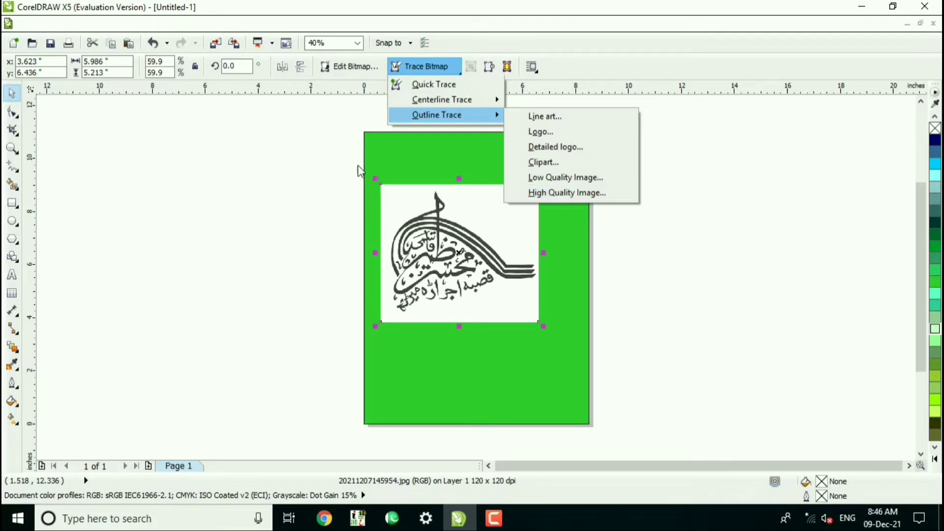
pyautogui.click(298, 84)
pyautogui.click(234, 25)
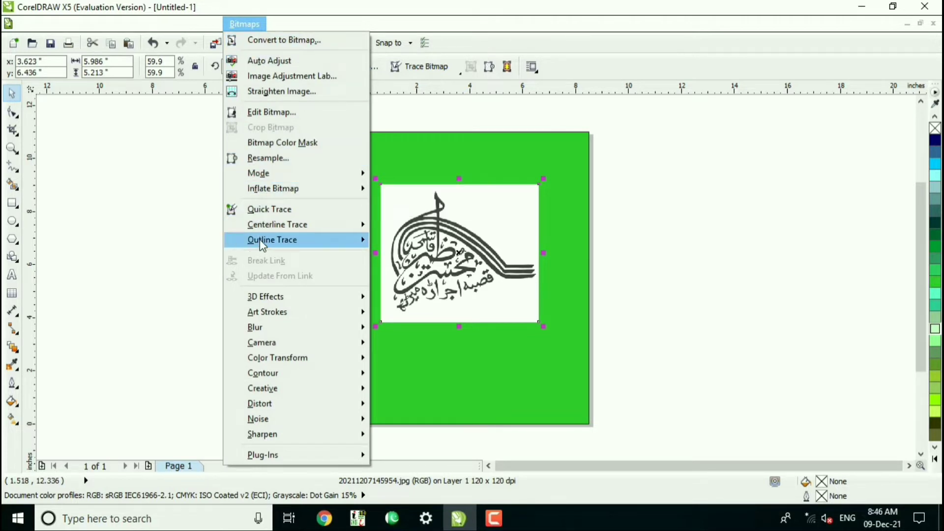
pyautogui.moveTo(262, 244)
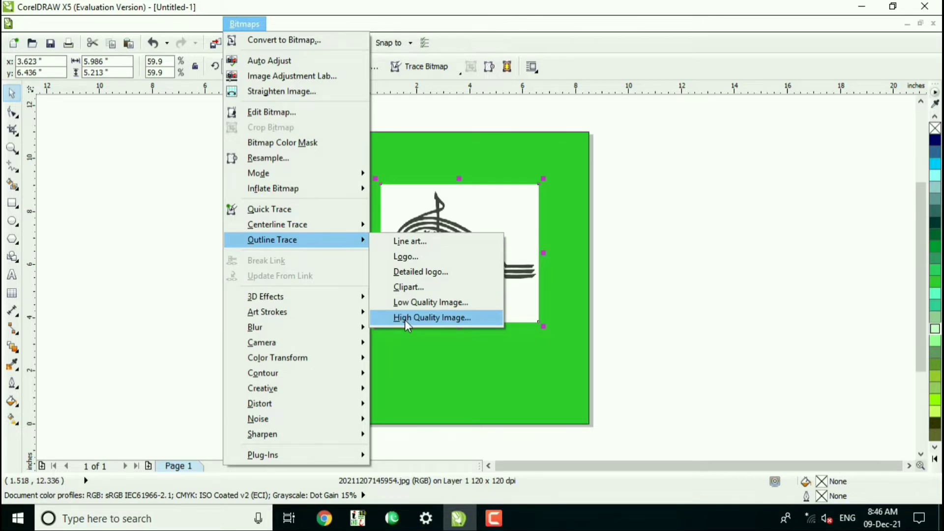
pyautogui.click(425, 67)
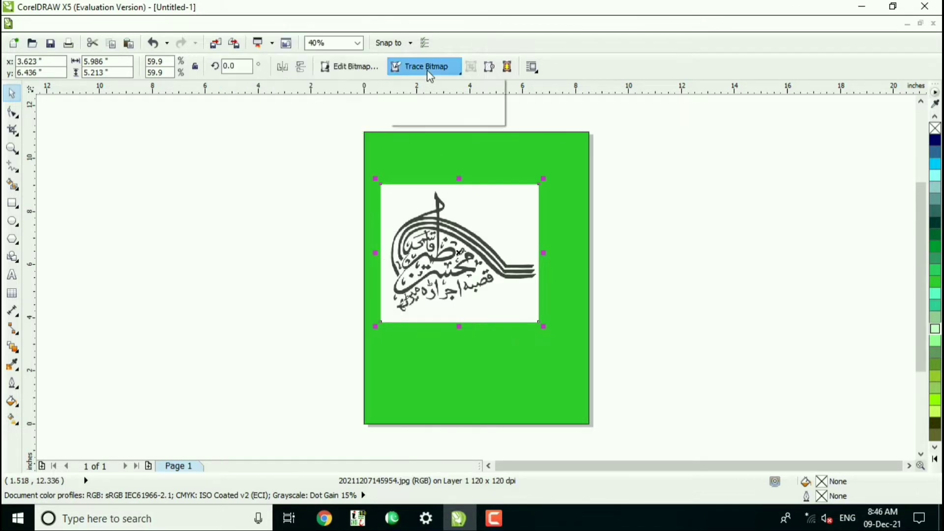
pyautogui.click(426, 69)
pyautogui.moveTo(421, 124)
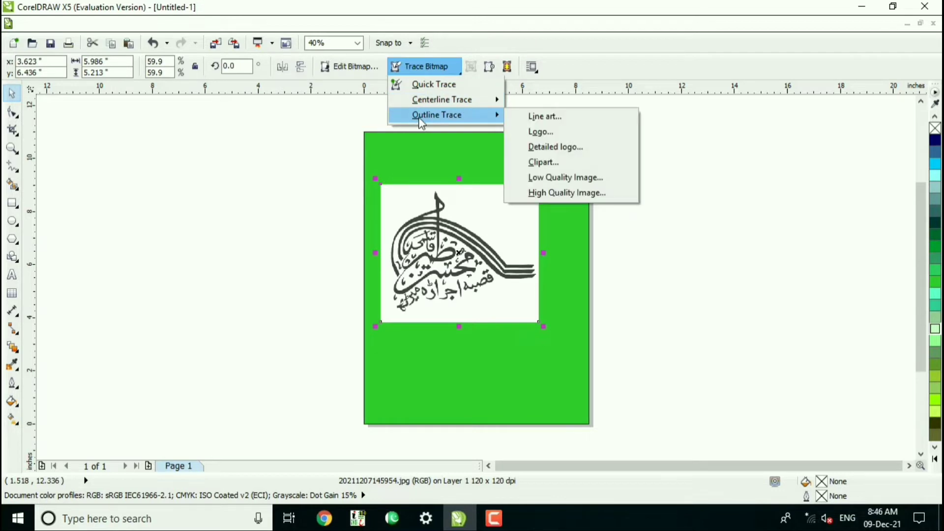
pyautogui.click(544, 193)
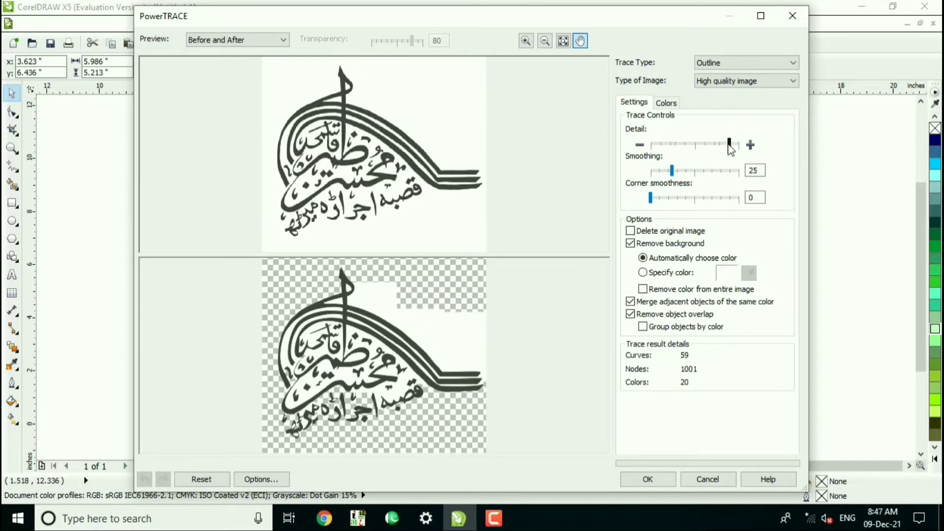
# Try lowering the trace detail in small stages to just below the midpoint while comparing the before and after previews.
pyautogui.moveTo(731, 149); pyautogui.dragTo(725, 147)
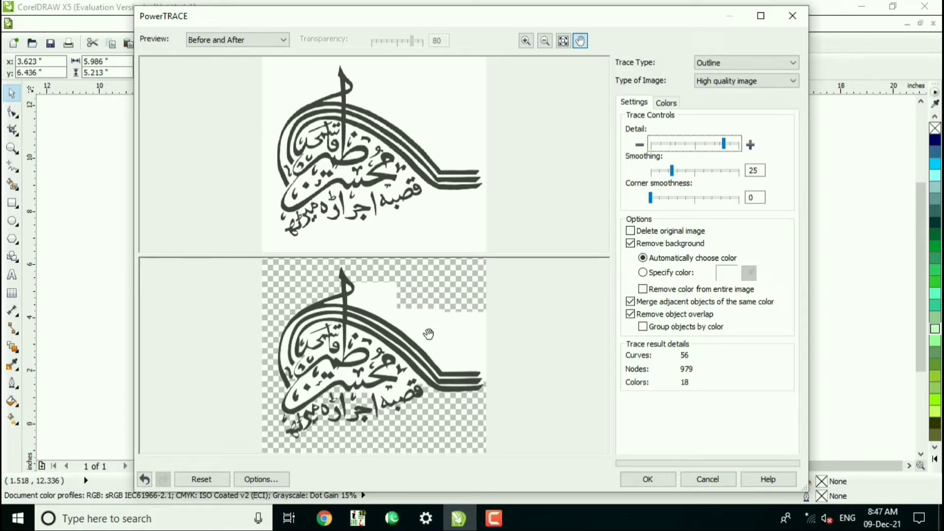
pyautogui.click(725, 145)
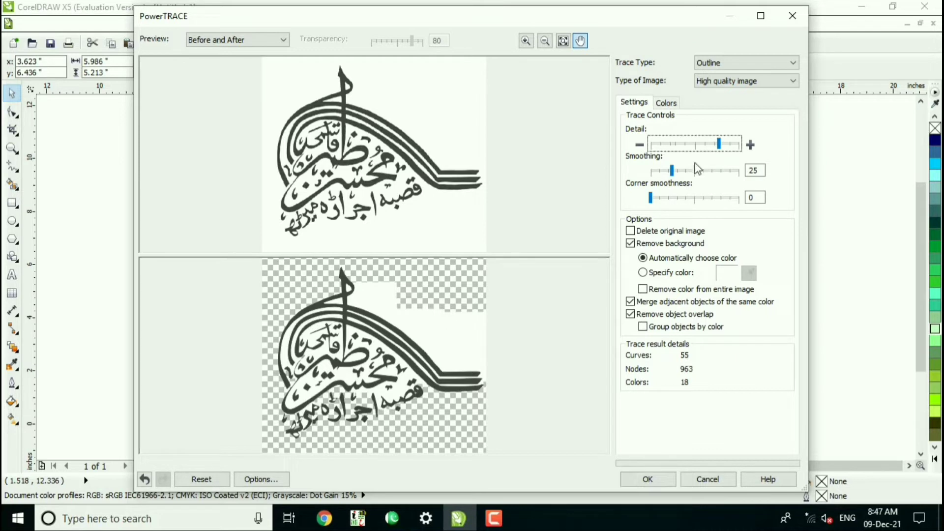
pyautogui.moveTo(719, 146); pyautogui.dragTo(714, 146)
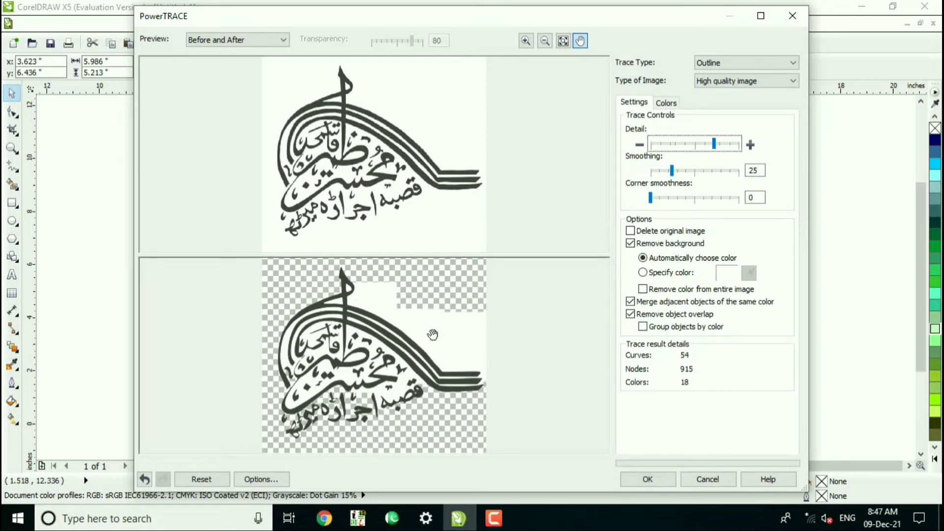
pyautogui.moveTo(714, 146); pyautogui.dragTo(701, 147)
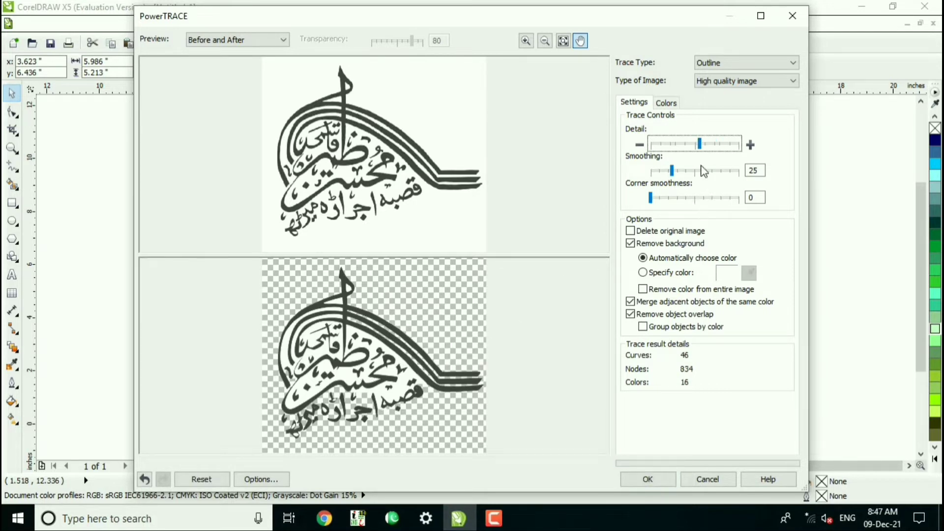
pyautogui.moveTo(700, 146); pyautogui.dragTo(695, 146)
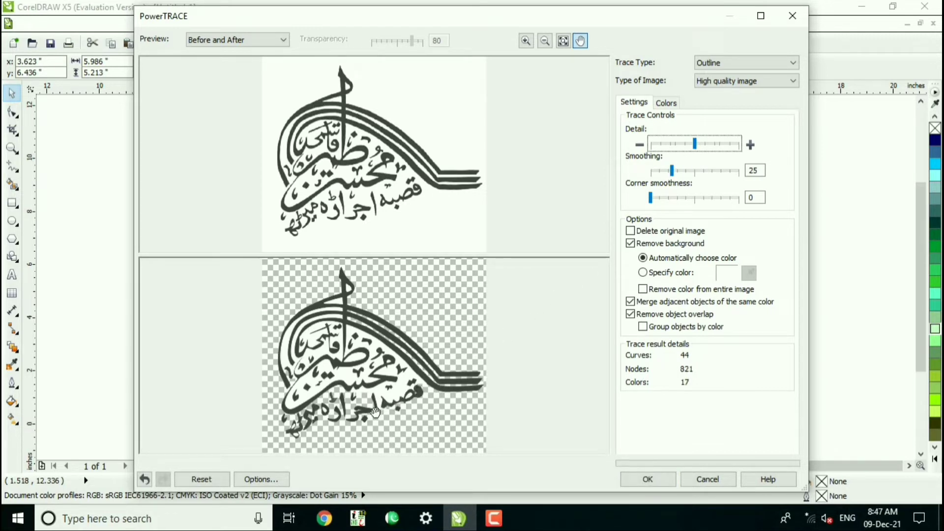
pyautogui.moveTo(697, 146); pyautogui.dragTo(691, 147)
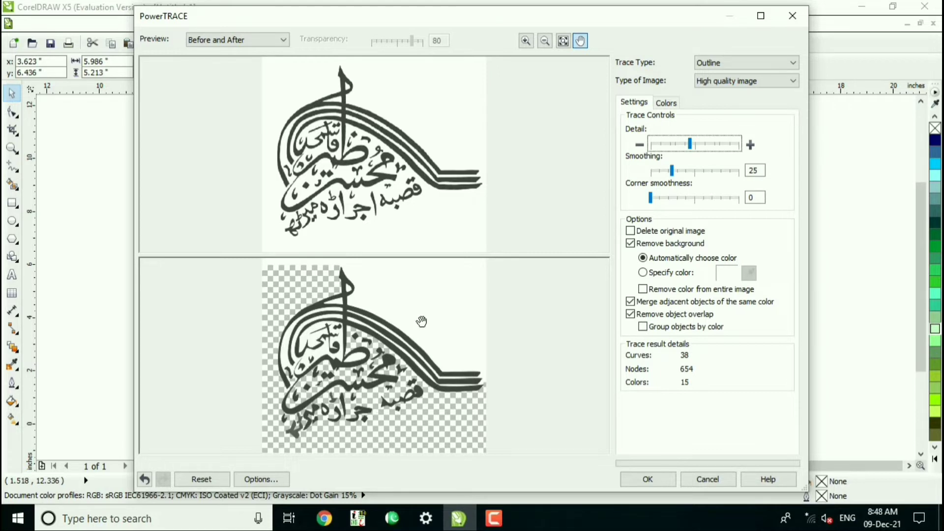
# Raise the trace detail to about four fifths of its range and apply the trace.
pyautogui.click(690, 144)
pyautogui.moveTo(707, 150); pyautogui.dragTo(721, 155)
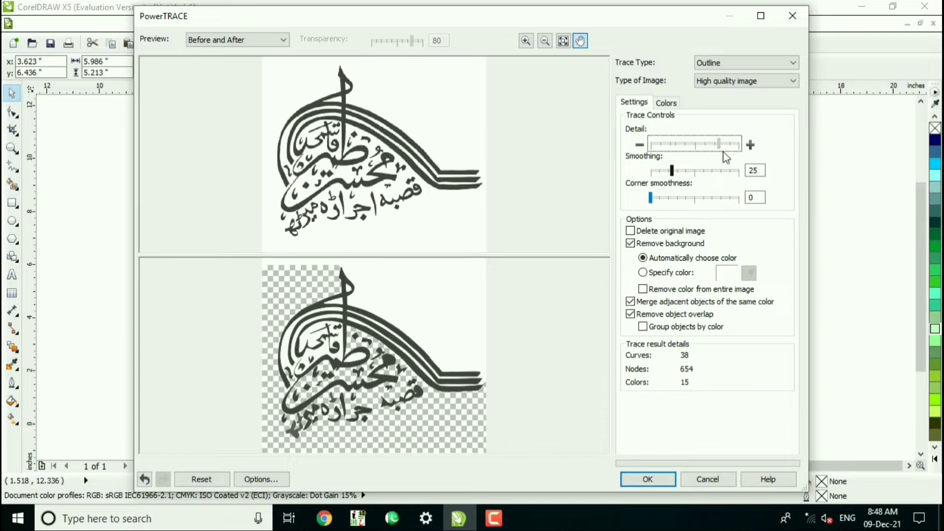
pyautogui.click(722, 151)
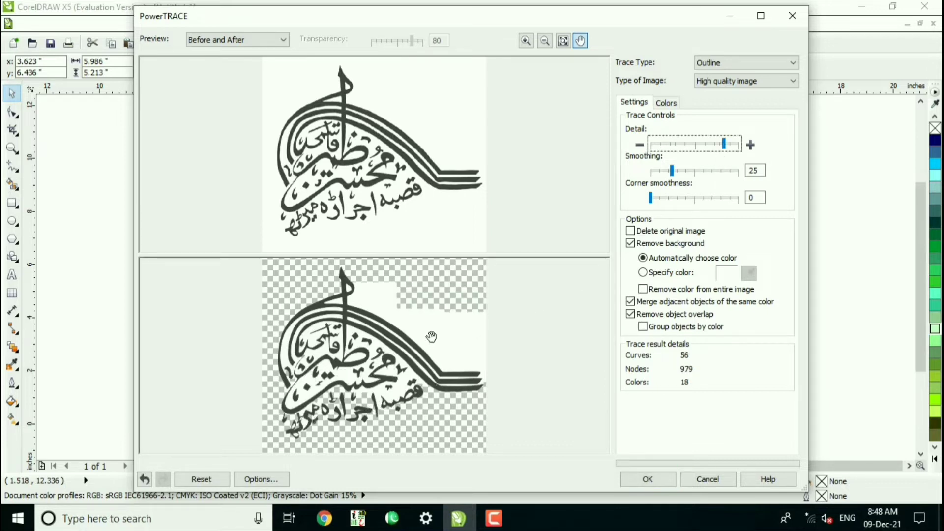
pyautogui.click(647, 480)
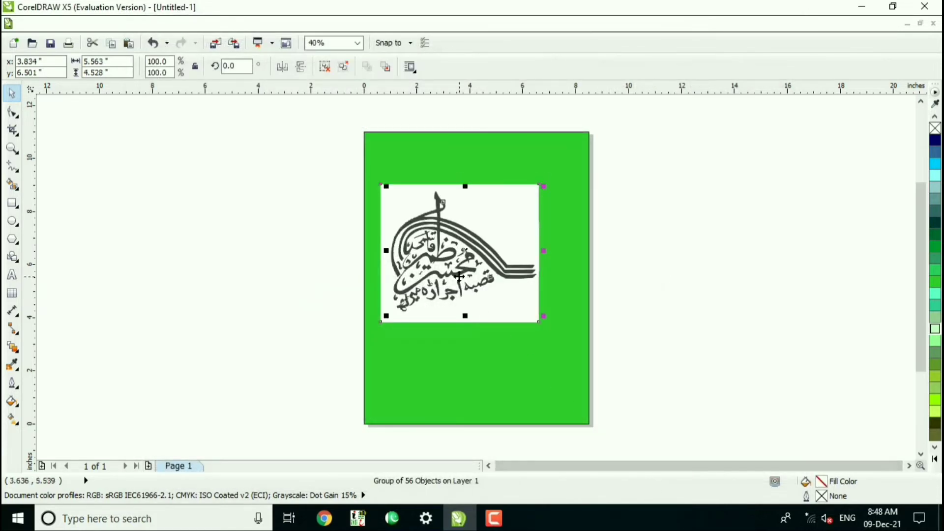
# Move the traced vector group over to the page's right edge and the original bitmap off the page's left side.
pyautogui.moveTo(466, 253); pyautogui.dragTo(656, 257)
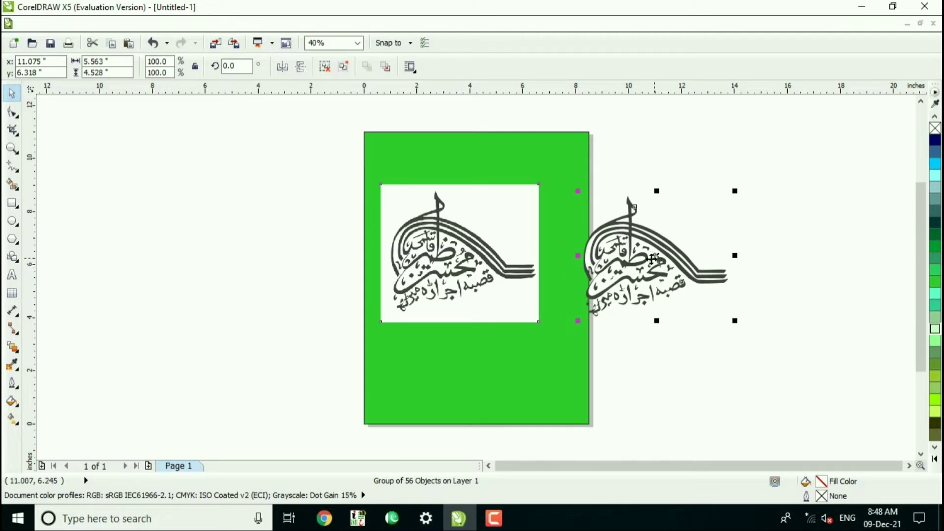
pyautogui.click(504, 273)
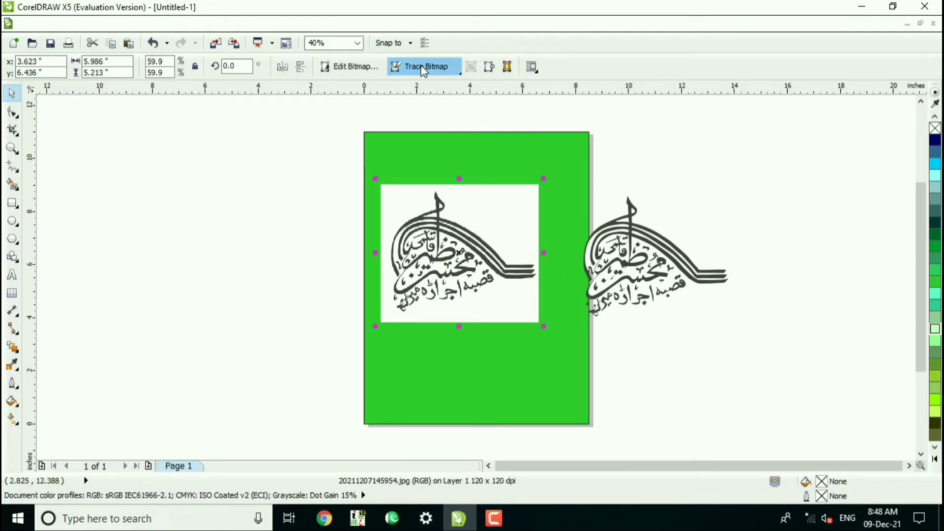
pyautogui.click(628, 264)
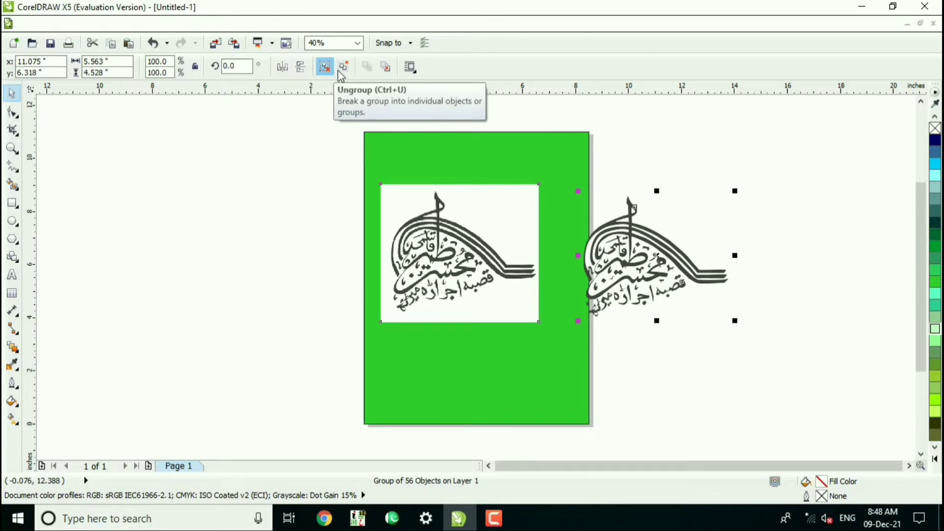
pyautogui.click(443, 249)
pyautogui.moveTo(443, 250); pyautogui.dragTo(246, 232)
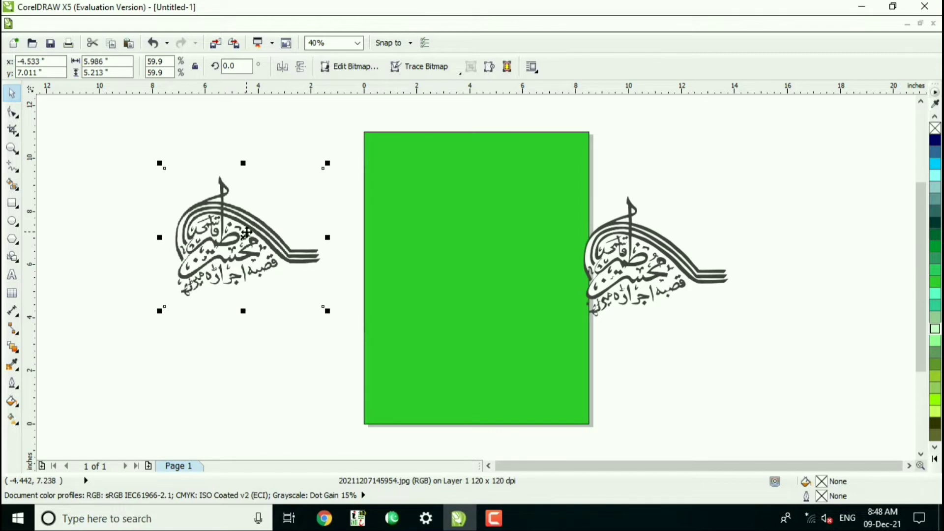
# Delete the original calligraphy bitmap and move the traced vector group onto the middle of the green page.
pyautogui.press('Delete')
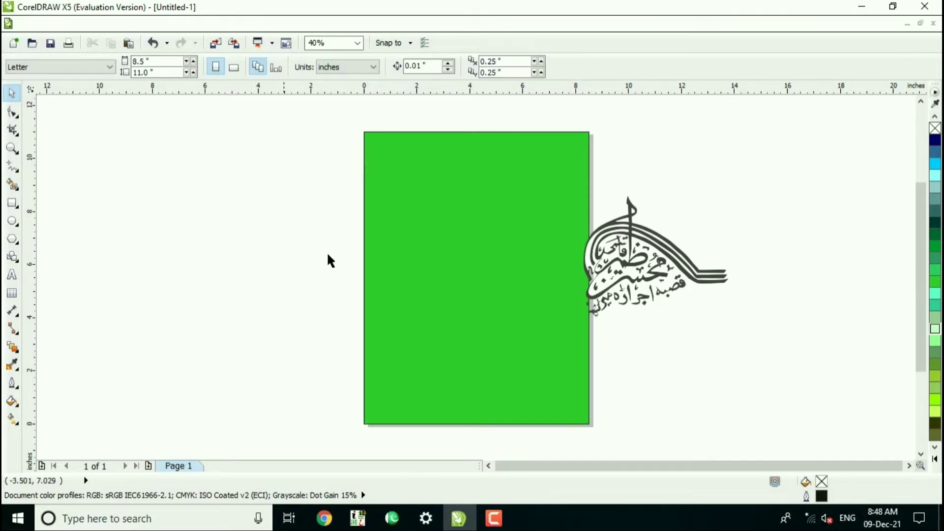
pyautogui.click(635, 288)
pyautogui.moveTo(650, 261); pyautogui.dragTo(475, 269)
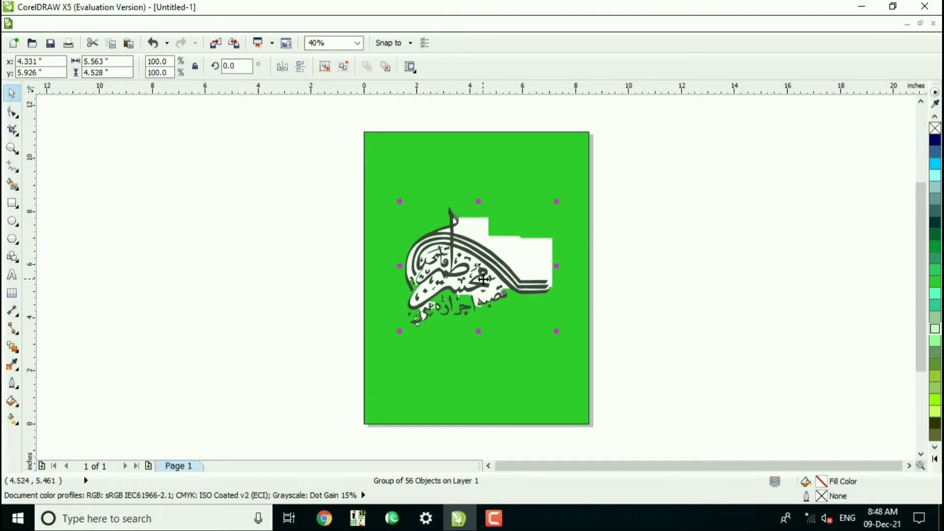
# Ungroup all objects of the traced calligraphy.
pyautogui.click(483, 279)
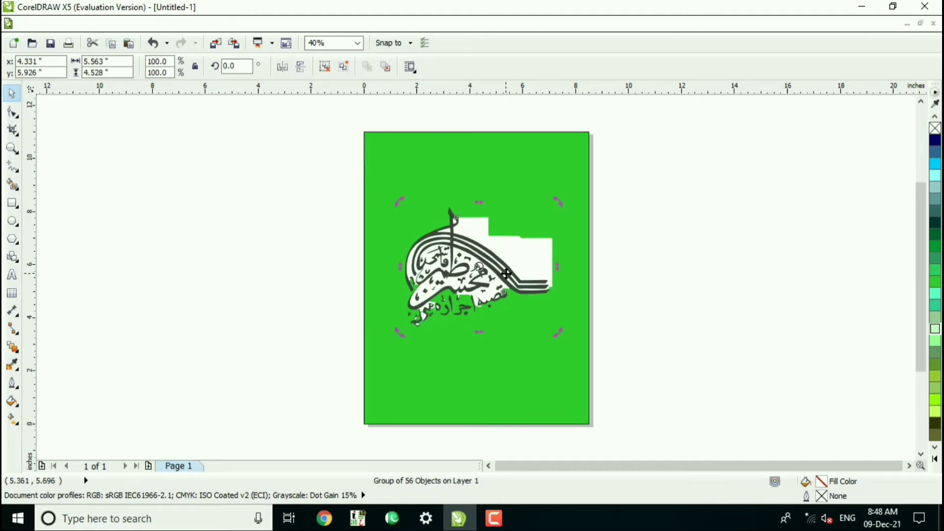
pyautogui.click(506, 274)
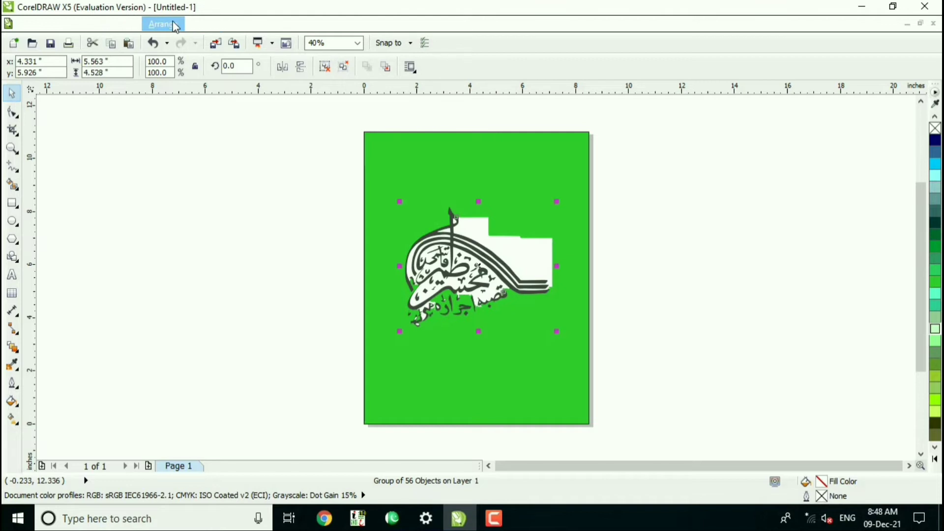
pyautogui.click(175, 26)
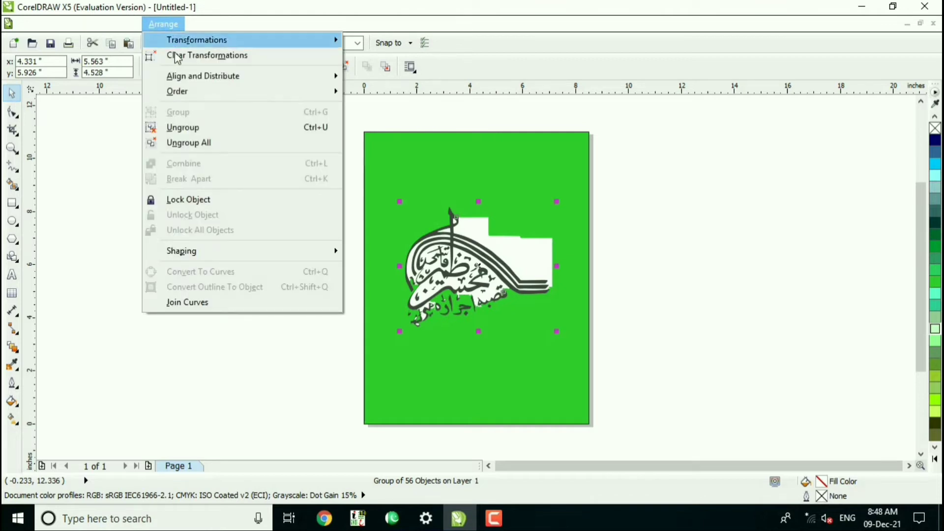
pyautogui.click(194, 145)
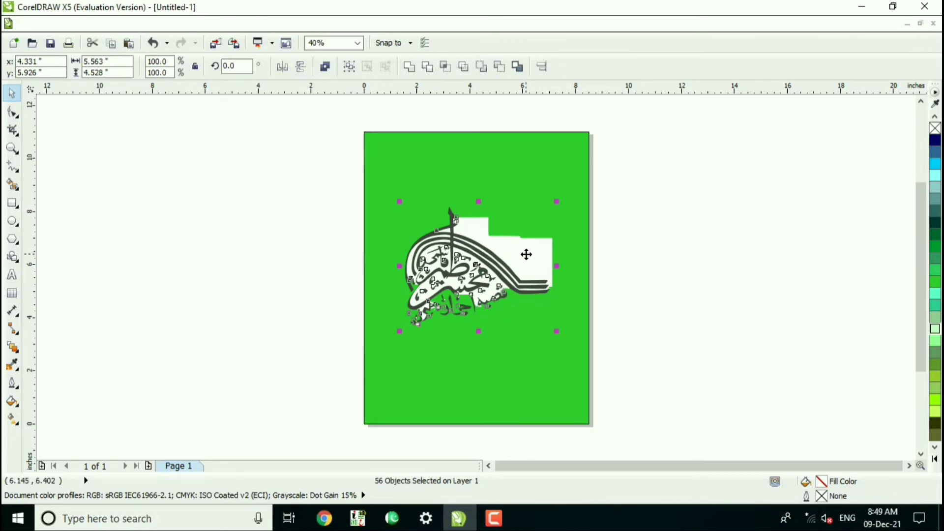
# Delete the large white background shape above the calligraphy's sweeping curved lines.
pyautogui.press('z')
pyautogui.moveTo(358, 179); pyautogui.dragTo(573, 337)
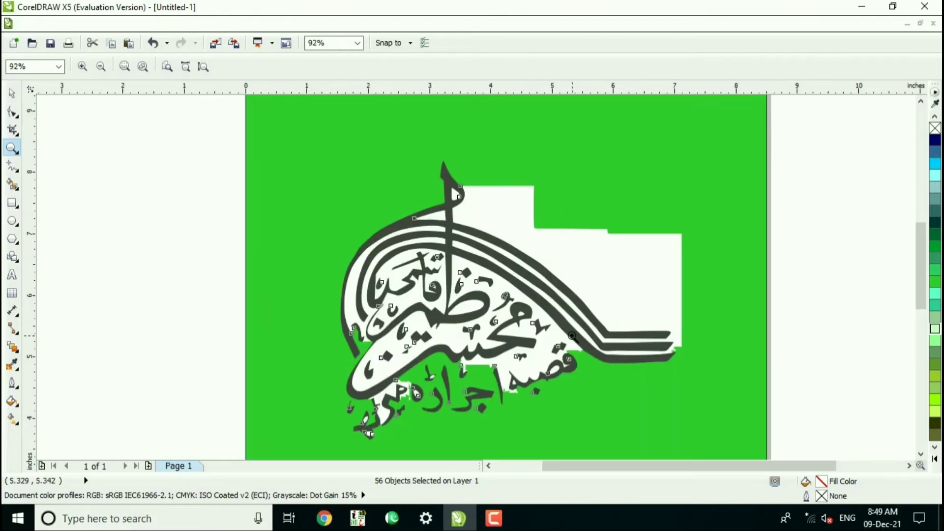
pyautogui.click(13, 98)
pyautogui.click(611, 266)
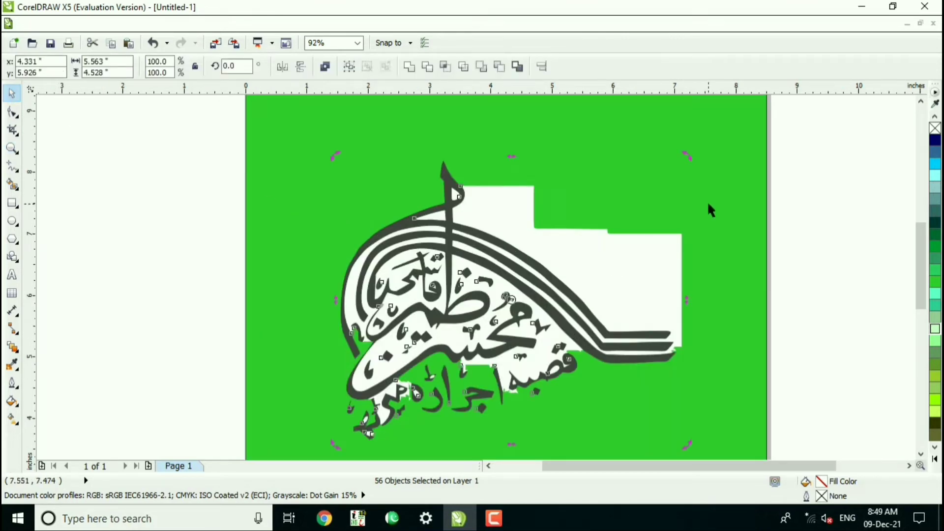
pyautogui.click(707, 201)
pyautogui.click(644, 259)
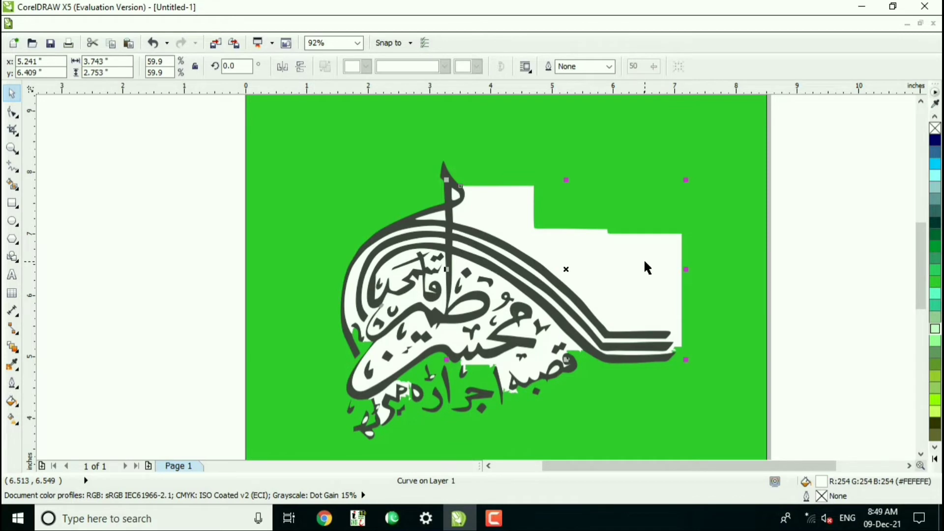
pyautogui.press('Delete')
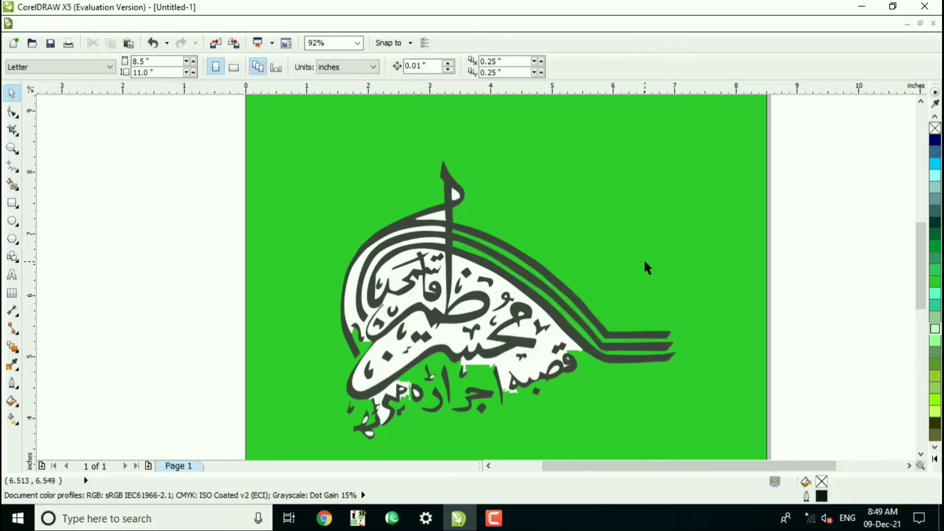
# Delete the white background areas around the central lettering, in its big loop, around the upper-left letters and between the left arcs.
pyautogui.click(500, 286)
pyautogui.press('Delete')
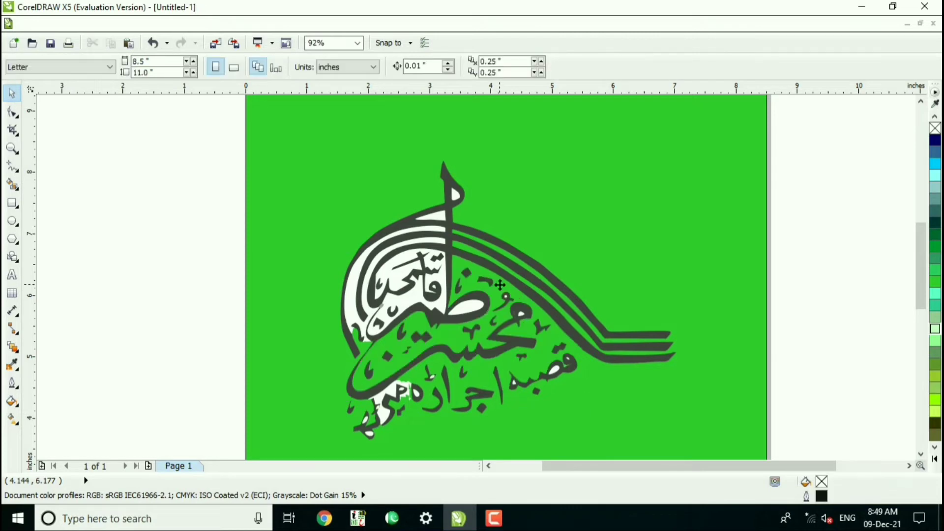
pyautogui.click(469, 308)
pyautogui.press('Delete')
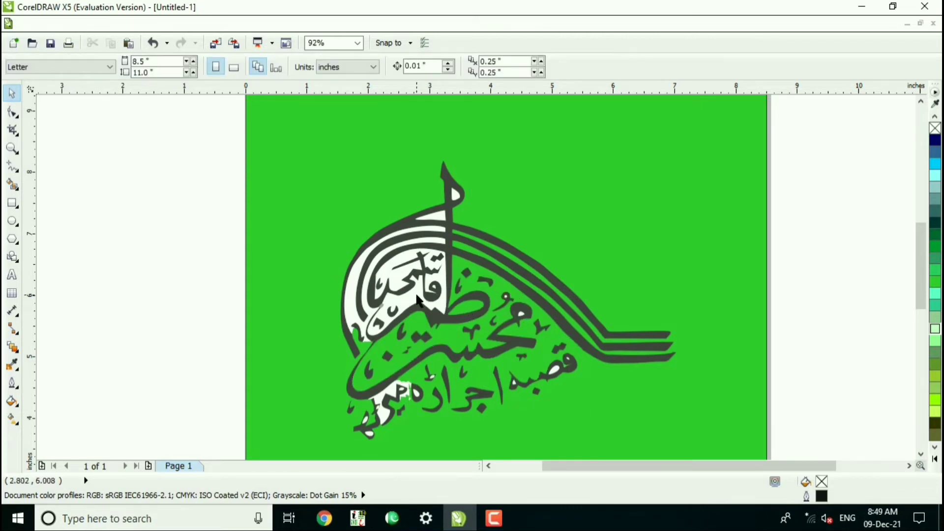
pyautogui.click(405, 286)
pyautogui.press('Delete')
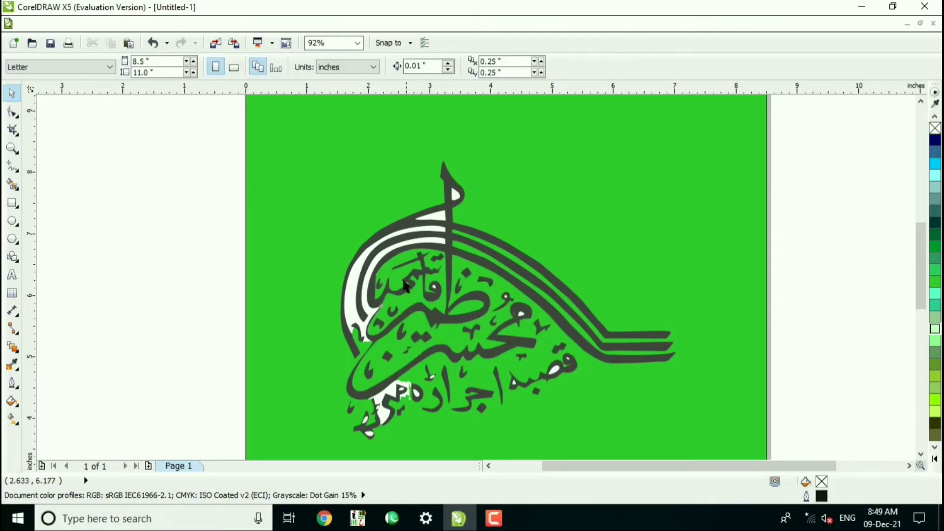
pyautogui.click(347, 289)
pyautogui.press('Delete')
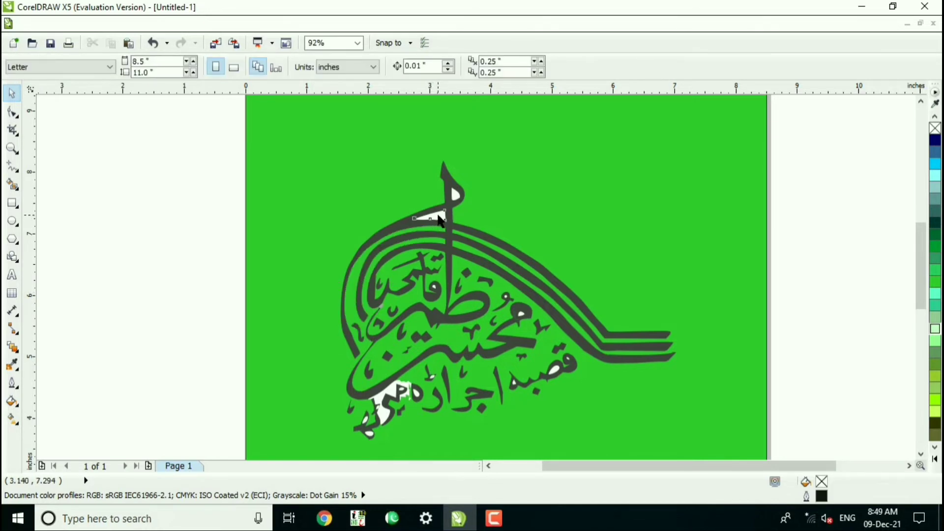
# Delete the white triangle beside the tall upright stroke and the white filling in its top loop.
pyautogui.click(439, 220)
pyautogui.press('Delete')
pyautogui.click(456, 197)
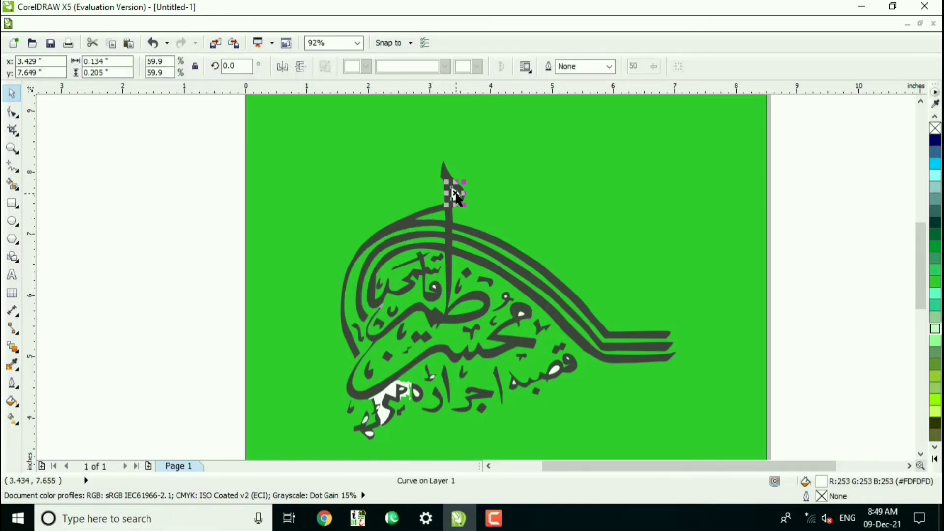
pyautogui.press('Delete')
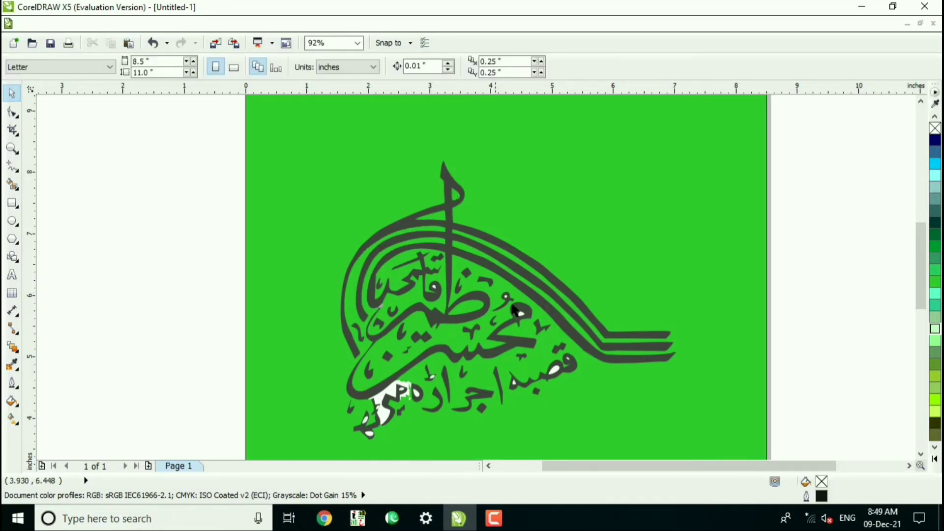
# Delete the white fillings in two larger letter loops on the right side and the white patch around the lower-left letters.
pyautogui.click(554, 376)
pyautogui.press('Delete')
pyautogui.click(521, 315)
pyautogui.press('Delete')
pyautogui.click(394, 397)
pyautogui.press('Delete')
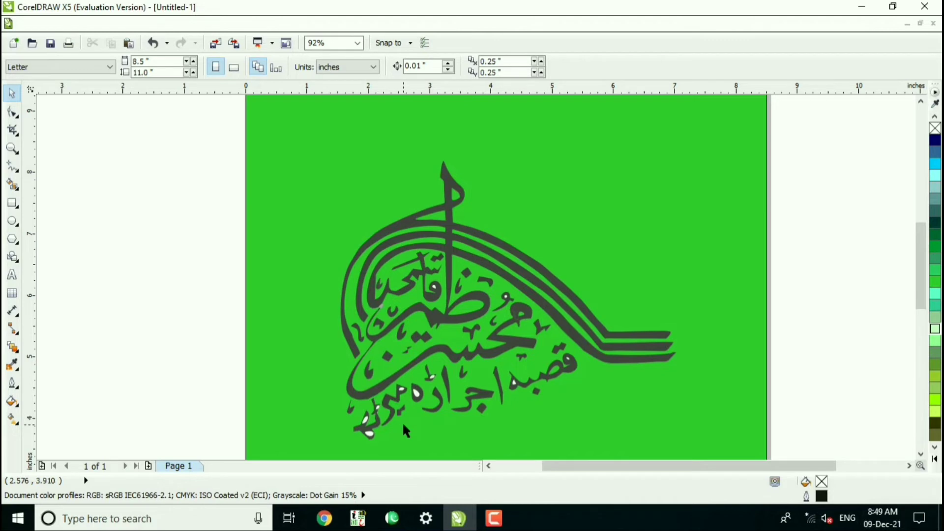
# Delete the small white fillings inside the letters in the left half of the calligraphy's bottom line.
pyautogui.click(369, 431)
pyautogui.press('Delete')
pyautogui.click(365, 419)
pyautogui.press('Delete')
pyautogui.click(378, 407)
pyautogui.press('Delete')
pyautogui.click(415, 391)
pyautogui.press('Delete')
pyautogui.click(401, 392)
pyautogui.press('Delete')
pyautogui.click(435, 383)
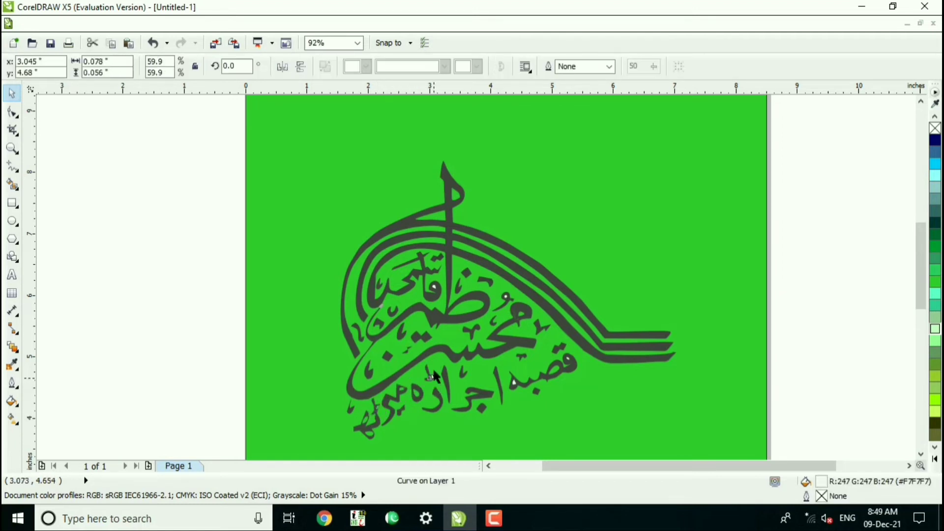
pyautogui.press('Delete')
# Delete the remaining tiny white fillings in the upper-middle letters and the right part of the bottom line.
pyautogui.click(434, 287)
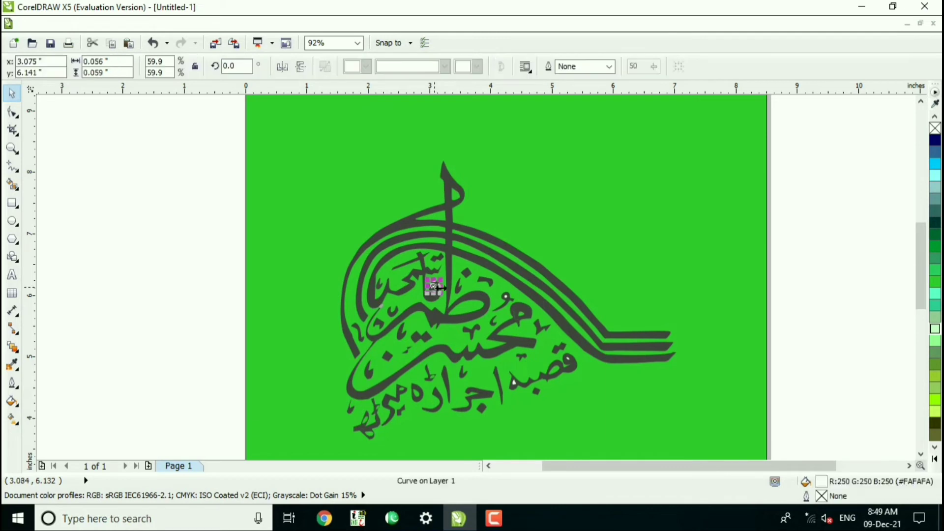
pyautogui.press('Delete')
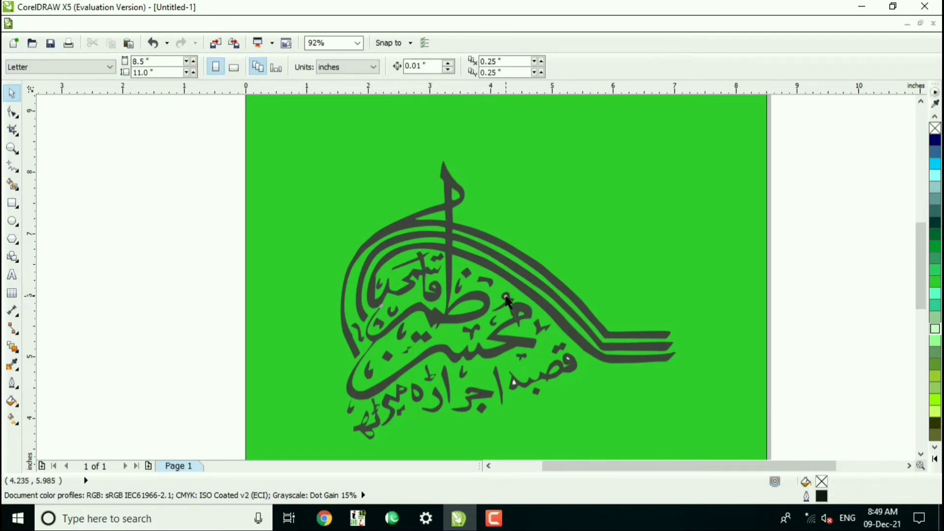
pyautogui.click(507, 297)
pyautogui.press('Delete')
pyautogui.click(513, 384)
pyautogui.press('Delete')
pyautogui.click(567, 359)
pyautogui.press('Delete')
# Select all the remaining calligraphy pieces and group them.
pyautogui.moveTo(277, 158); pyautogui.dragTo(707, 449)
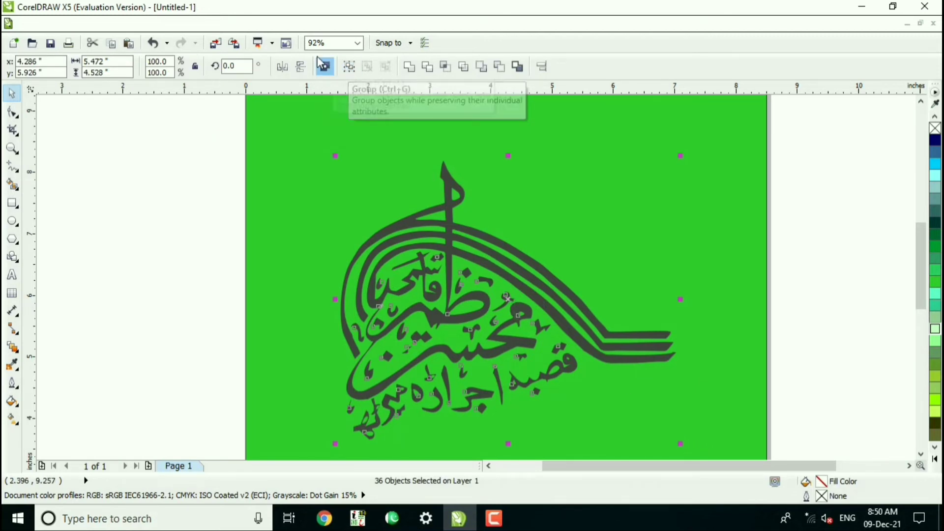
pyautogui.click(178, 26)
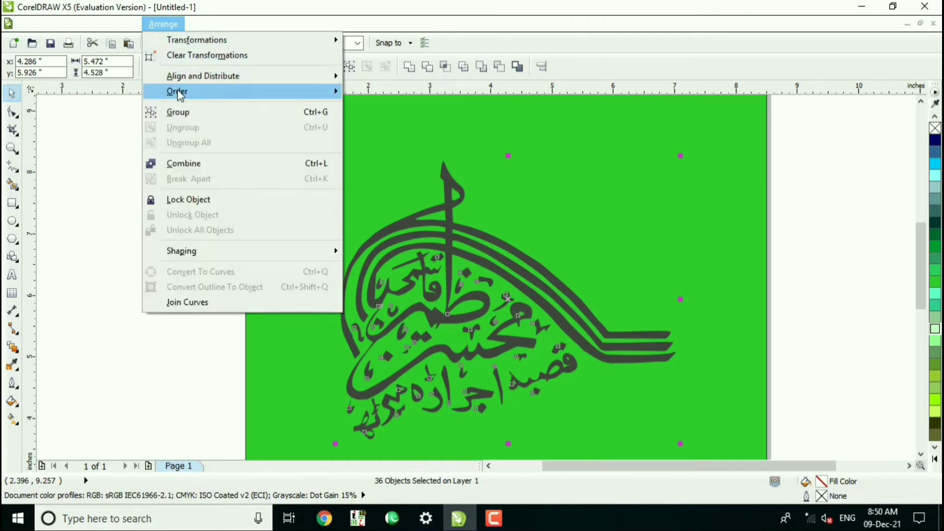
pyautogui.click(182, 117)
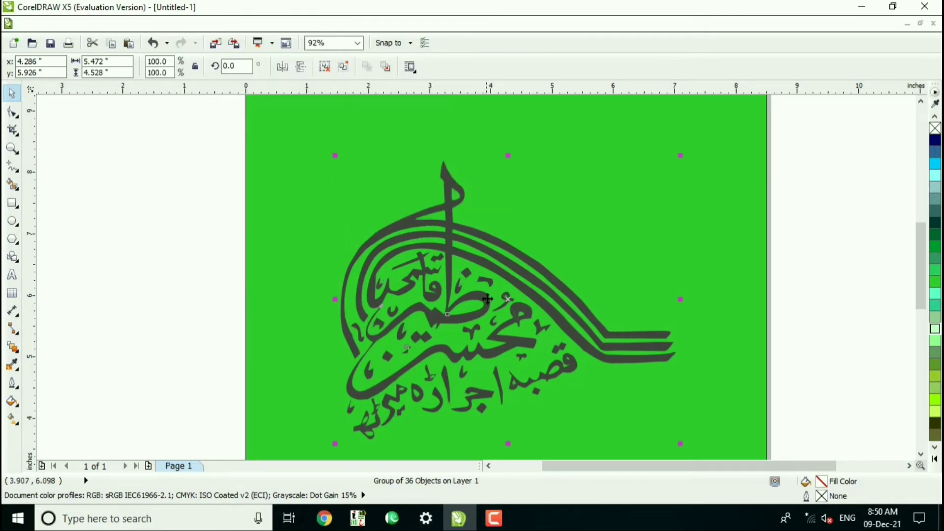
# Move the calligraphy group slightly up and to the left and fill it with red (#FF0000).
pyautogui.moveTo(489, 313); pyautogui.dragTo(482, 301)
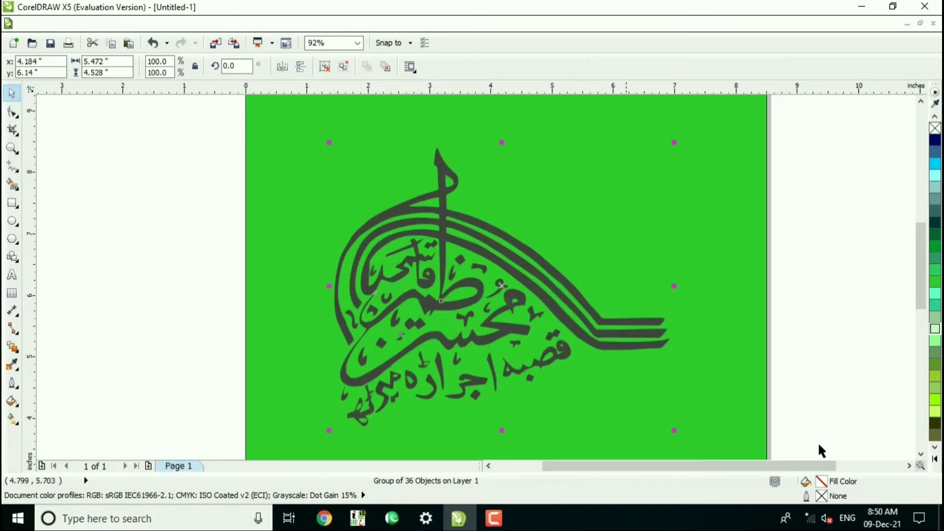
pyautogui.click(935, 462)
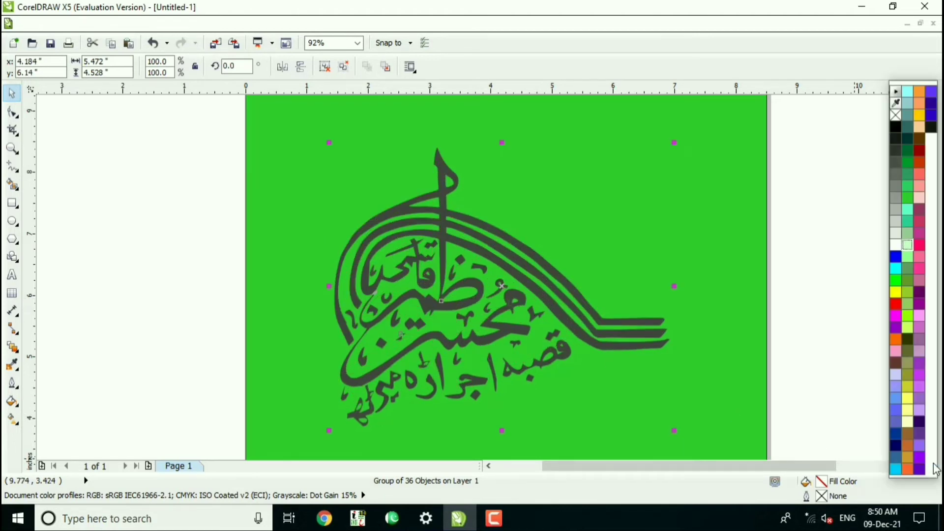
pyautogui.click(896, 304)
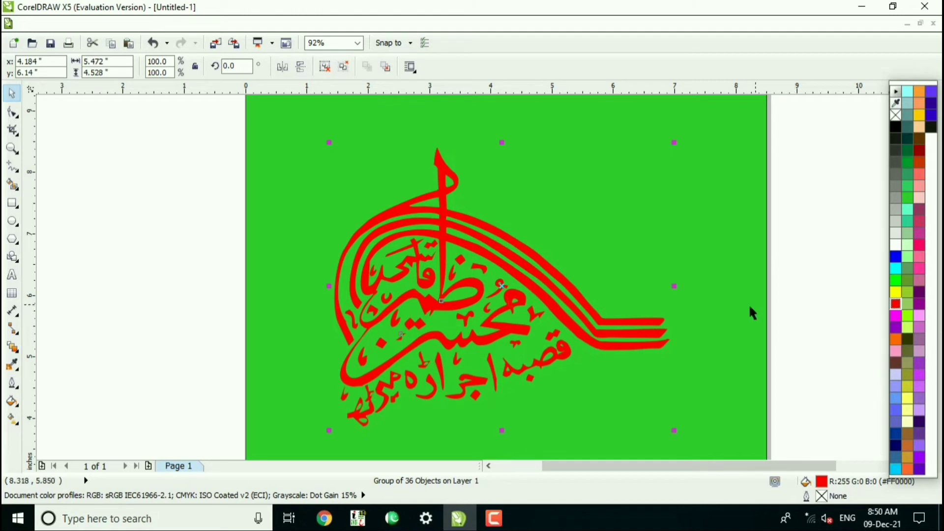
# Delete the green background rectangle covering the page.
pyautogui.hotkey('shift', 'F4')
pyautogui.click(589, 312)
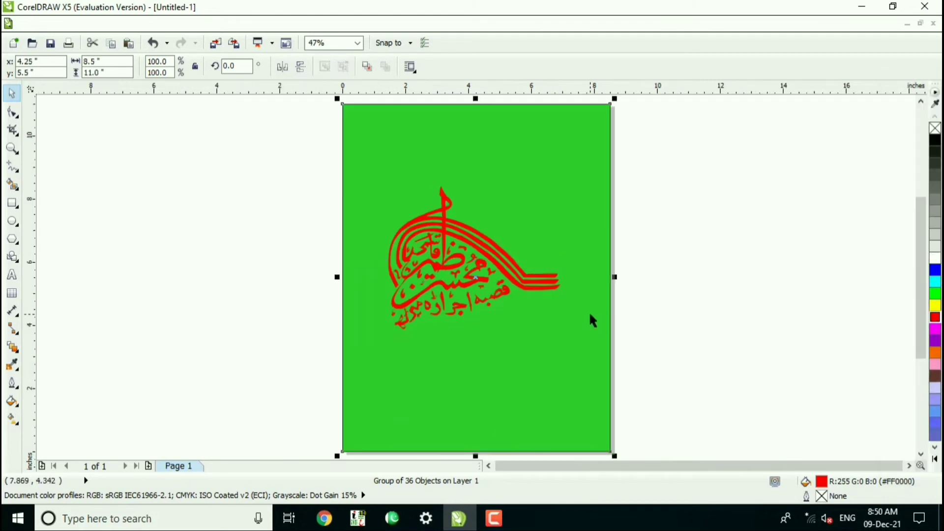
pyautogui.press('Delete')
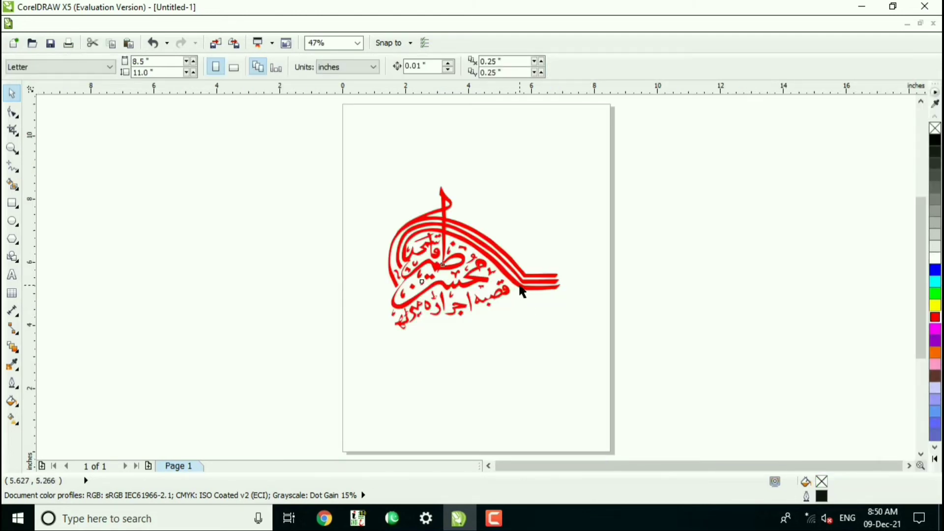
# Try fills #9900CC, #993366, #9999FF, #003399 and black on the calligraphy group before returning it to red.
pyautogui.click(520, 289)
pyautogui.click(934, 461)
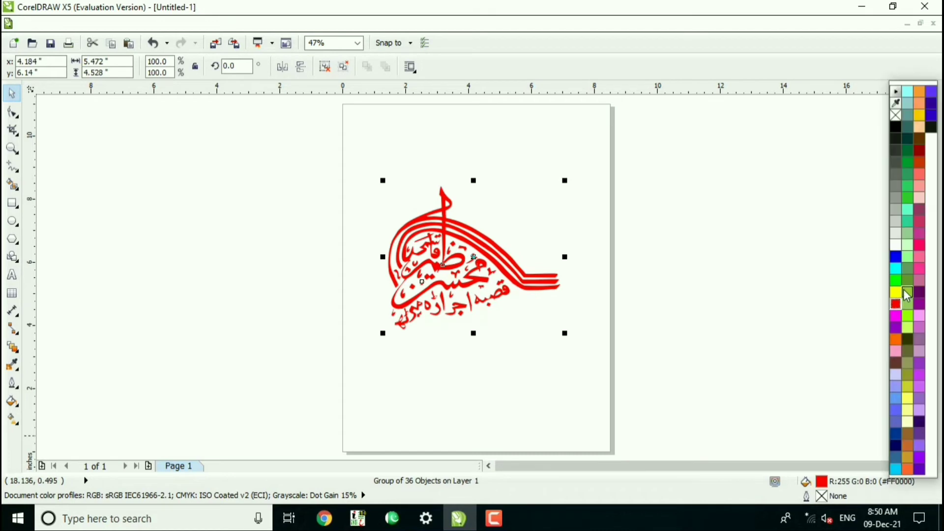
pyautogui.click(896, 328)
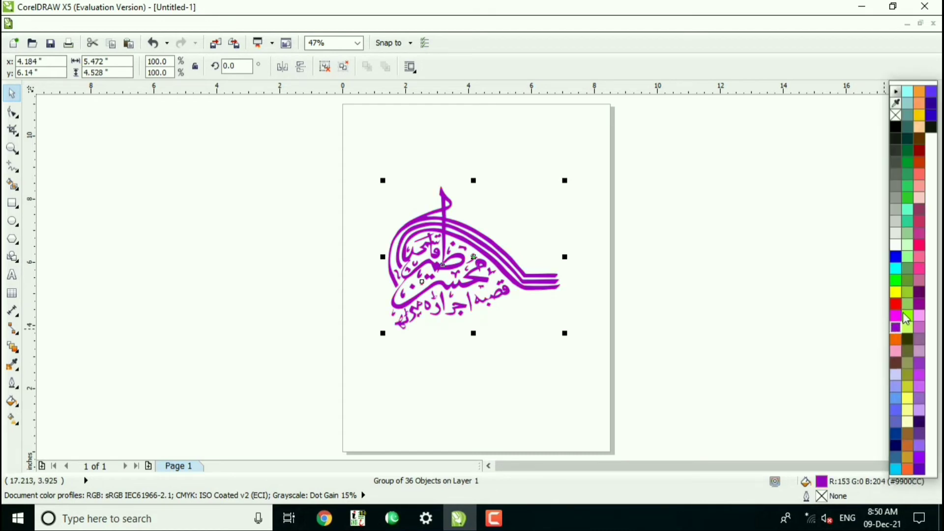
pyautogui.click(919, 210)
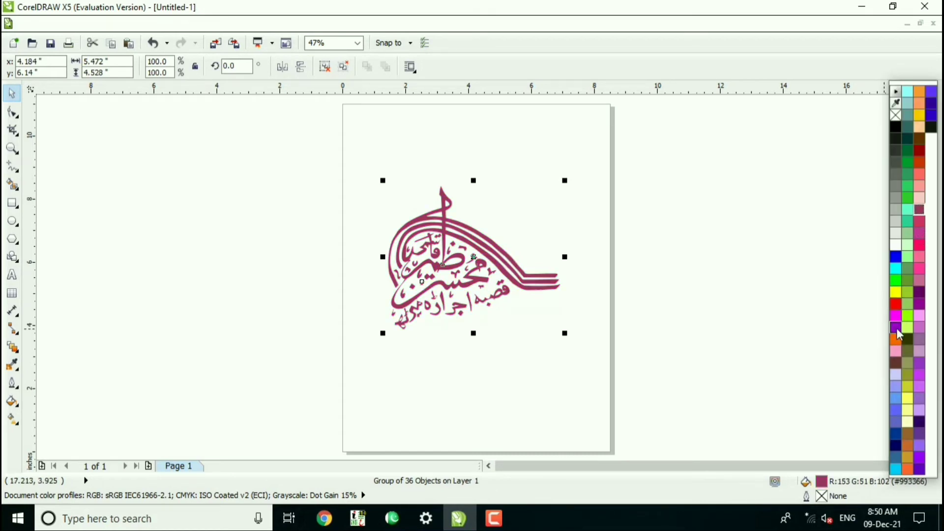
pyautogui.click(895, 387)
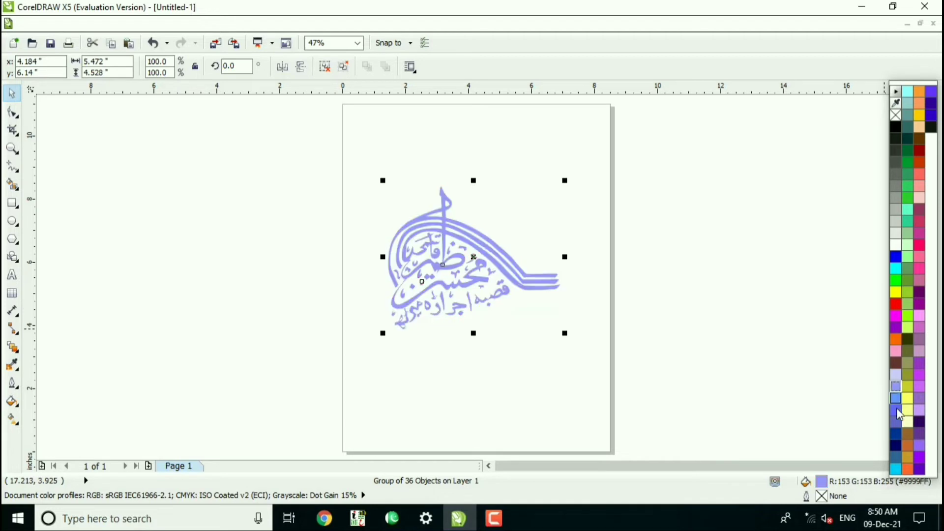
pyautogui.click(896, 434)
pyautogui.click(896, 446)
pyautogui.click(896, 435)
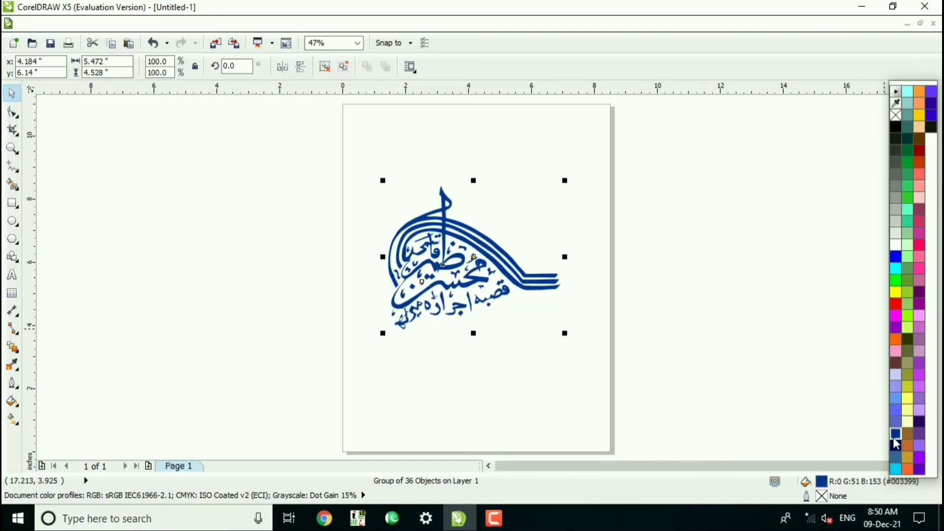
pyautogui.click(906, 135)
pyautogui.click(896, 127)
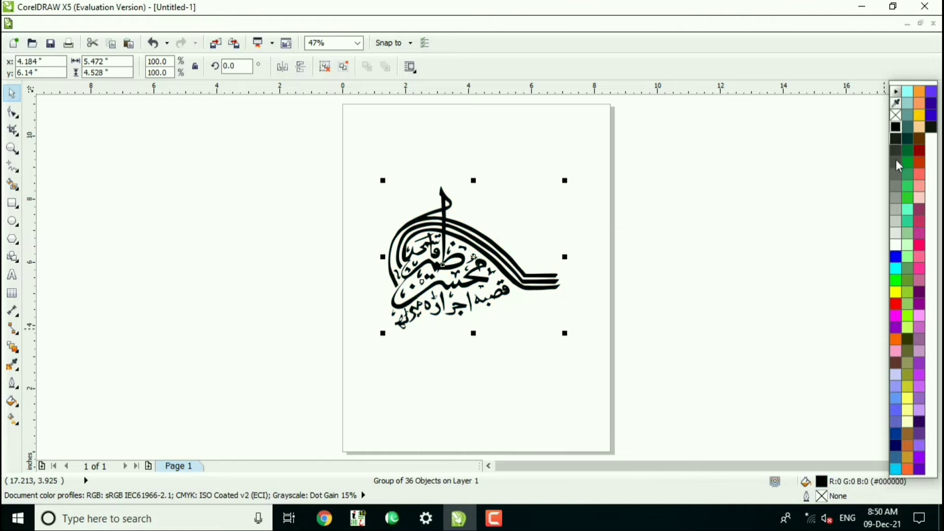
pyautogui.click(896, 303)
pyautogui.click(480, 283)
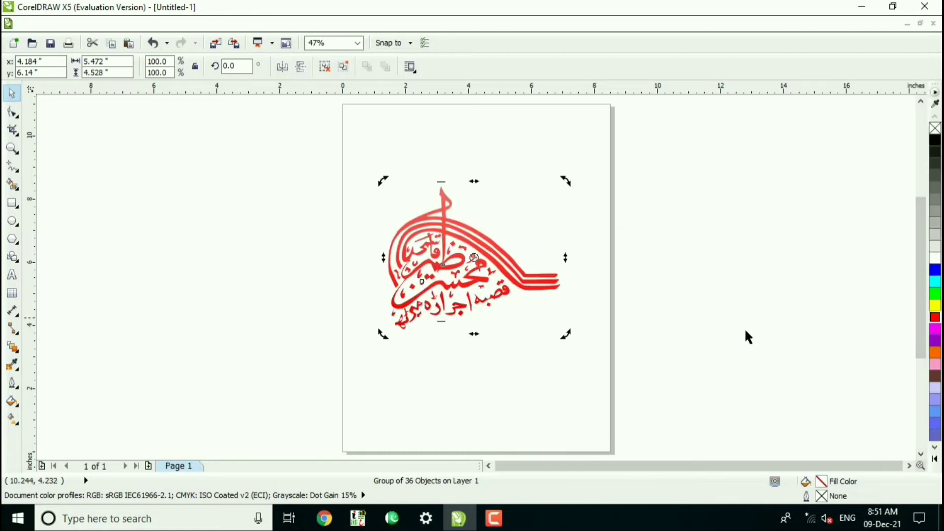
# Fill the calligraphy group with red (#FF0000) and add a second page to the document.
pyautogui.click(934, 320)
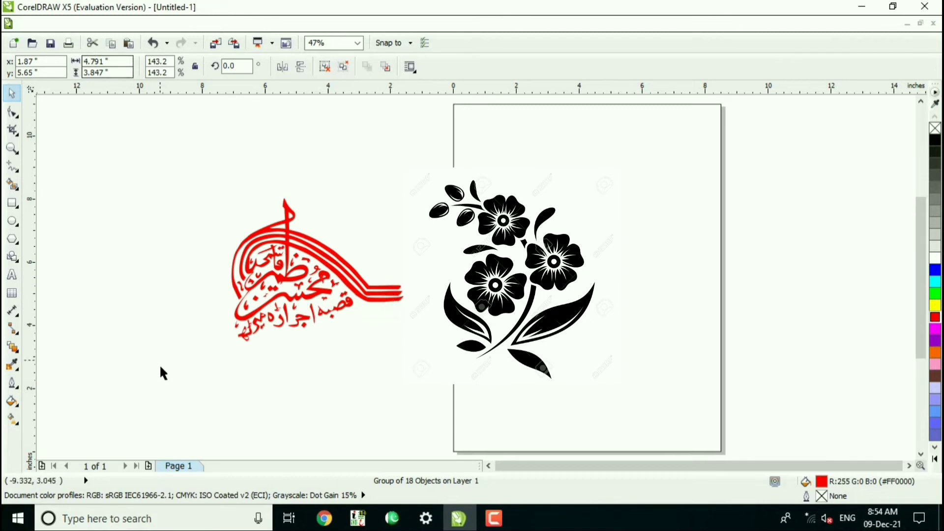
pyautogui.click(149, 466)
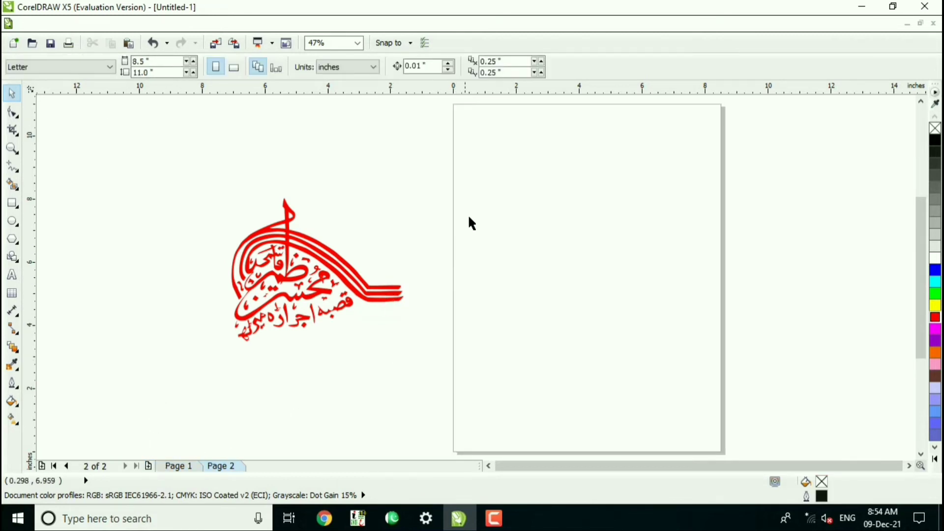
# Import the flower image 6623280_preview(1) at about 3.54 inches square and move it down to the page's middle height.
pyautogui.rightClick(452, 157)
pyautogui.click(376, 150)
pyautogui.rightClick(388, 166)
pyautogui.click(408, 226)
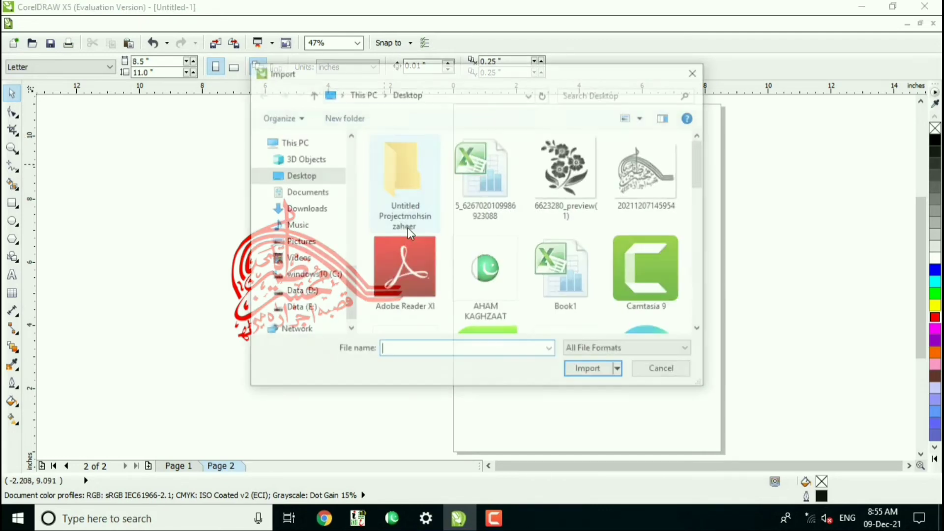
pyautogui.click(565, 182)
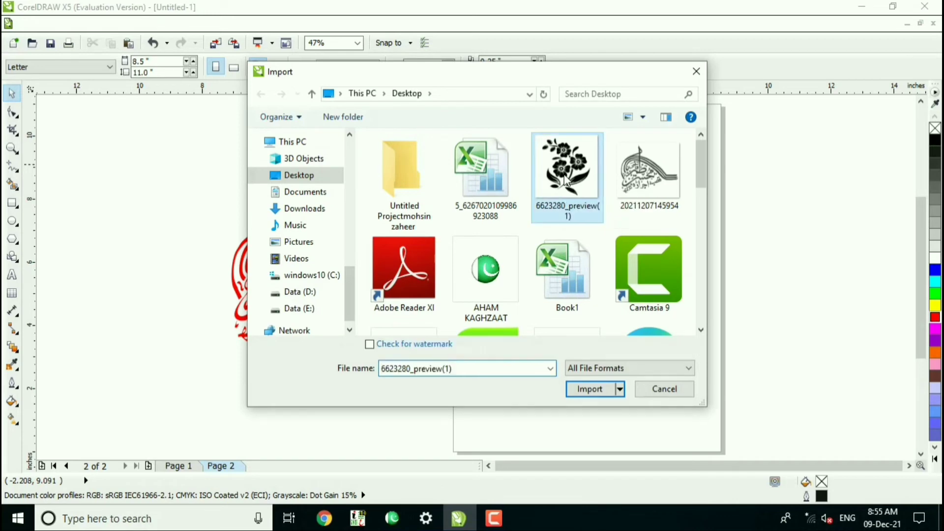
pyautogui.click(590, 389)
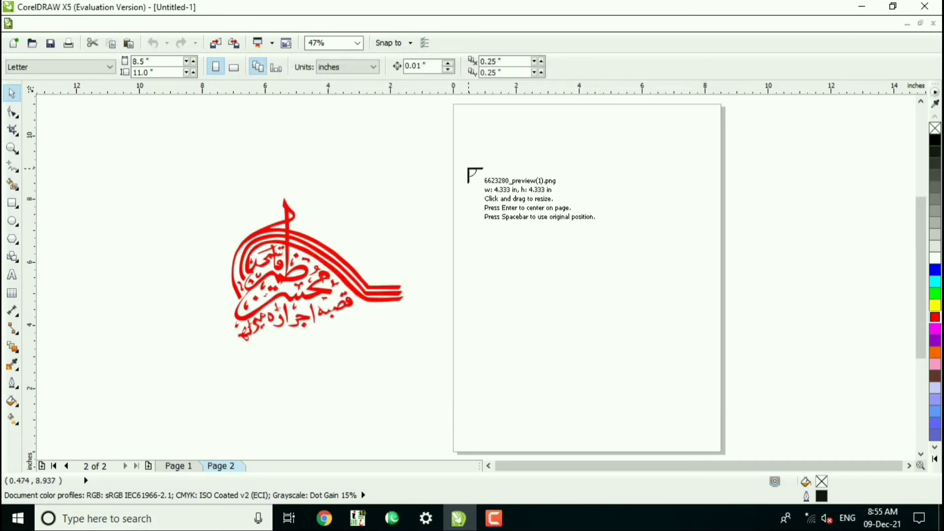
pyautogui.moveTo(541, 255); pyautogui.dragTo(574, 326)
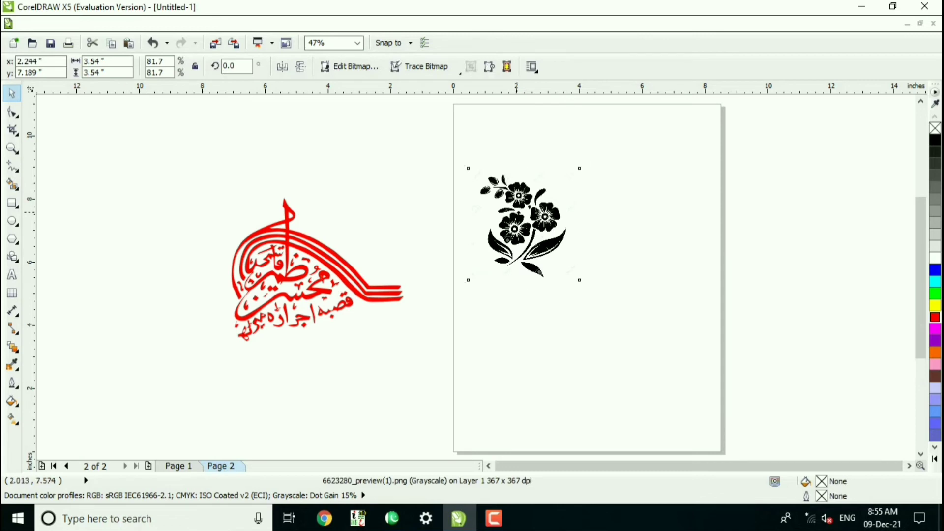
pyautogui.moveTo(518, 213); pyautogui.dragTo(518, 264)
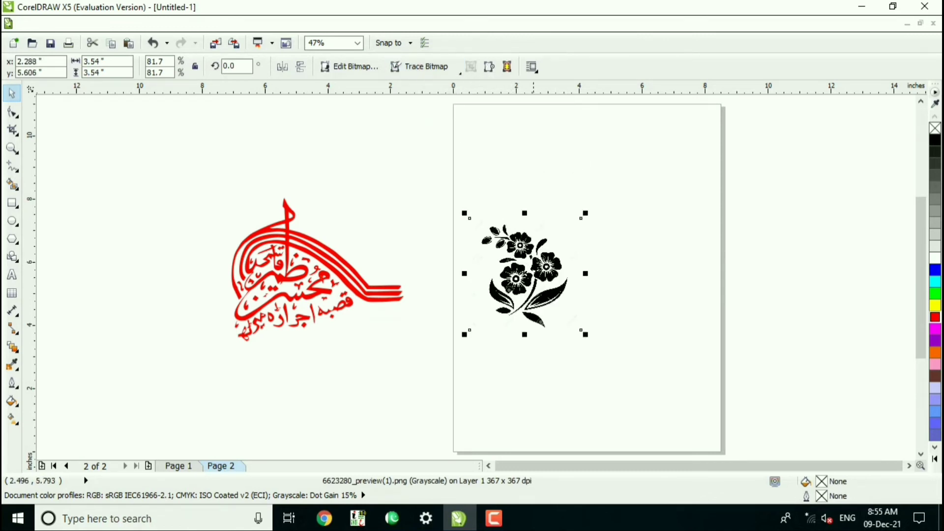
# Outline-trace the flower bitmap as a high quality image with the Detail level reduced to roughly 70 percent.
pyautogui.click(420, 67)
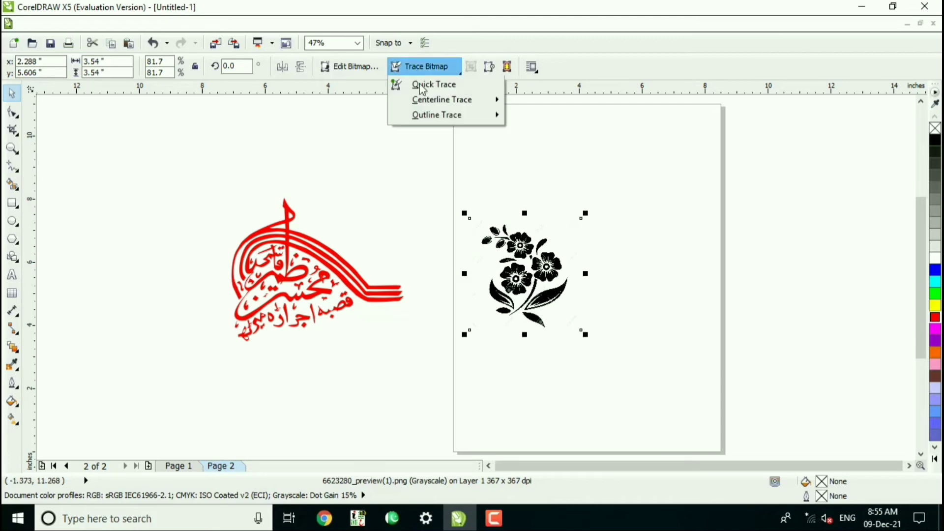
pyautogui.moveTo(441, 115)
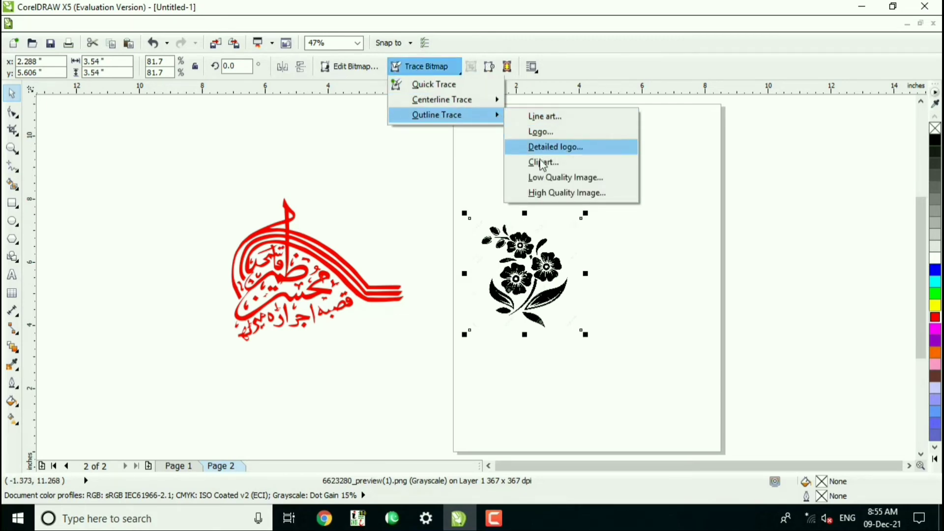
pyautogui.click(542, 196)
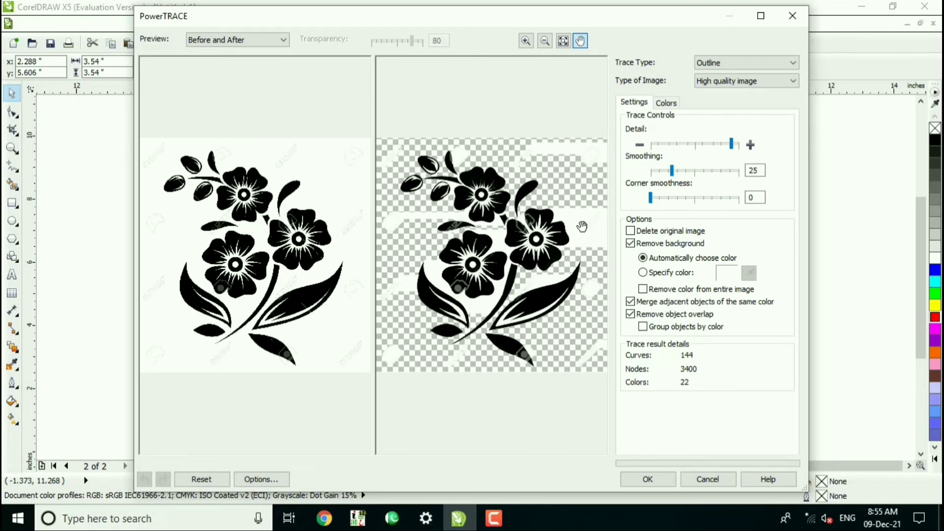
pyautogui.click(730, 143)
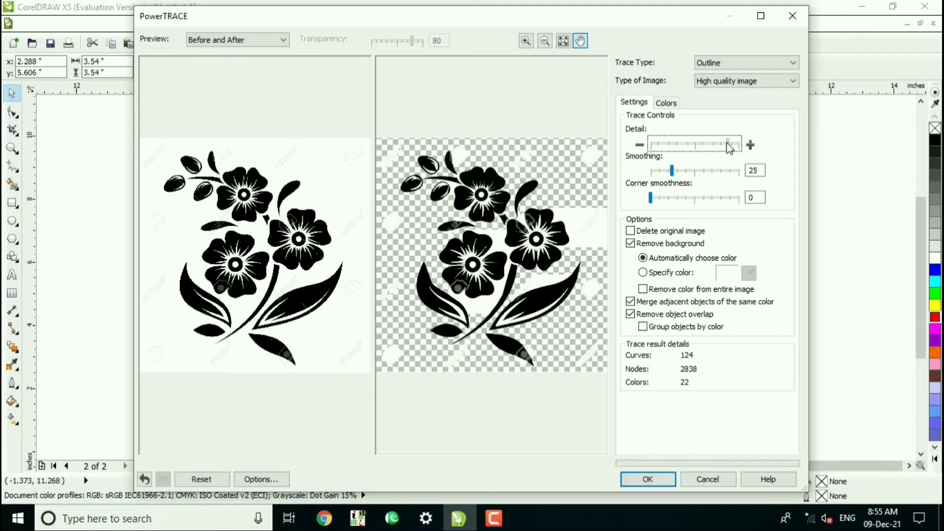
pyautogui.moveTo(729, 147); pyautogui.dragTo(722, 148)
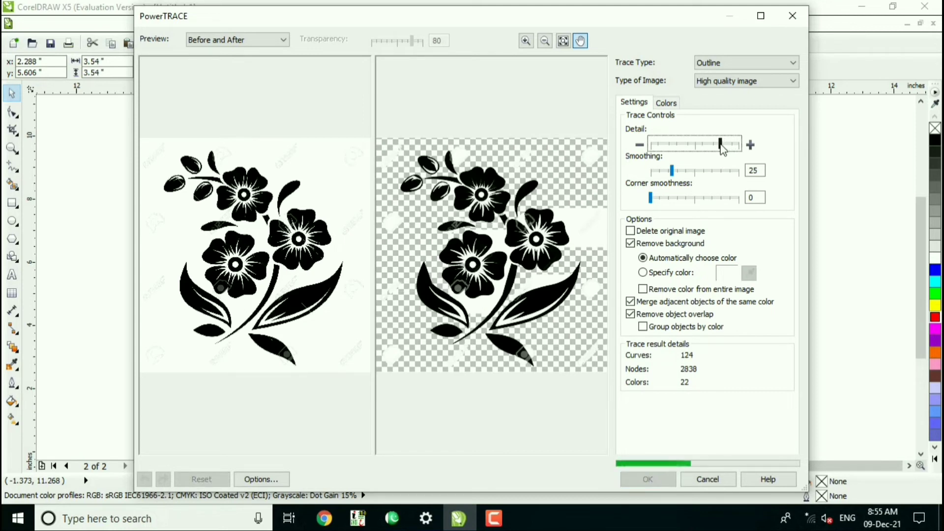
pyautogui.moveTo(720, 148); pyautogui.dragTo(718, 150)
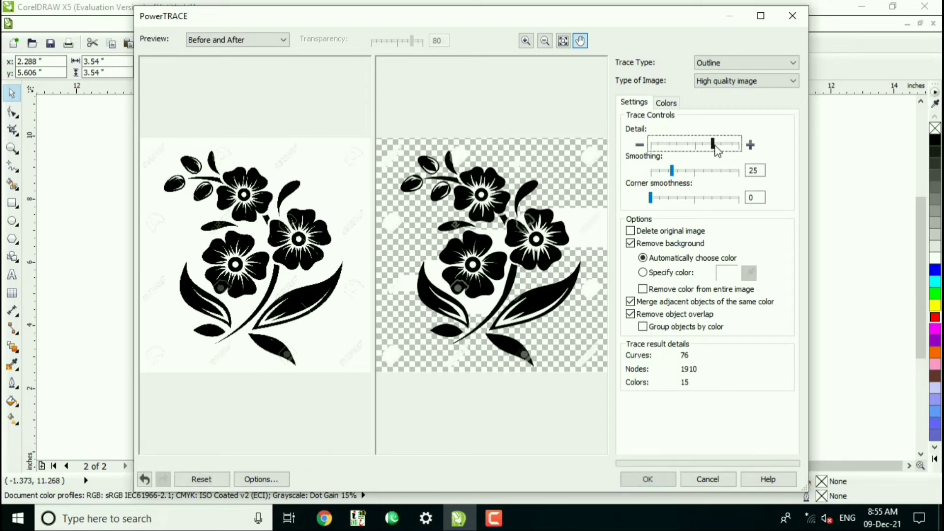
pyautogui.click(648, 479)
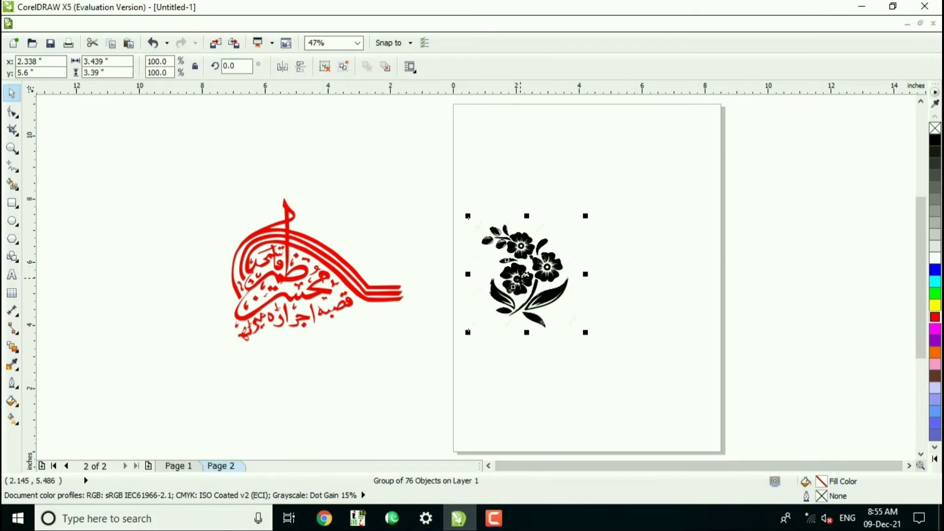
# Move the traced flower group to the page's upper right and add a page-sized rectangle filled with green (#00FF00).
pyautogui.moveTo(526, 275)
pyautogui.mouseDown()
pyautogui.moveTo(559, 236)
pyautogui.moveTo(631, 194)
pyautogui.mouseUp()
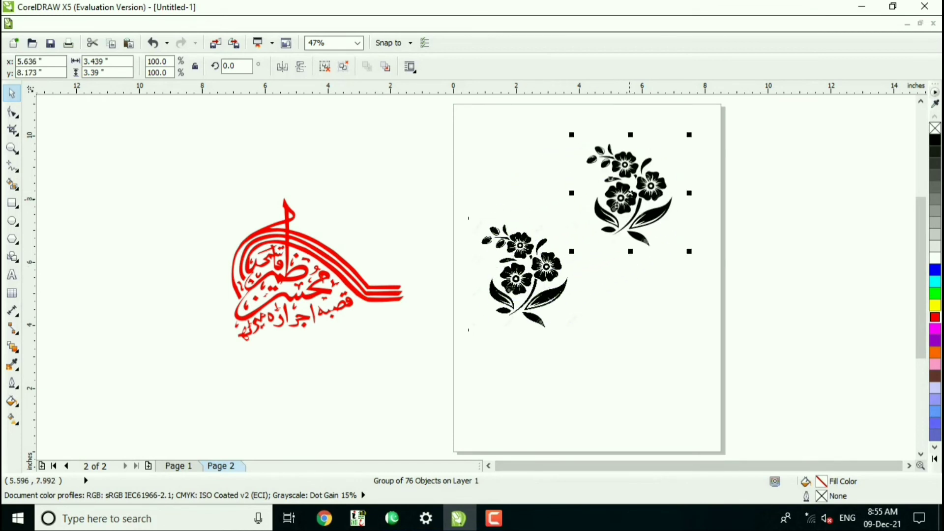
pyautogui.doubleClick(12, 205)
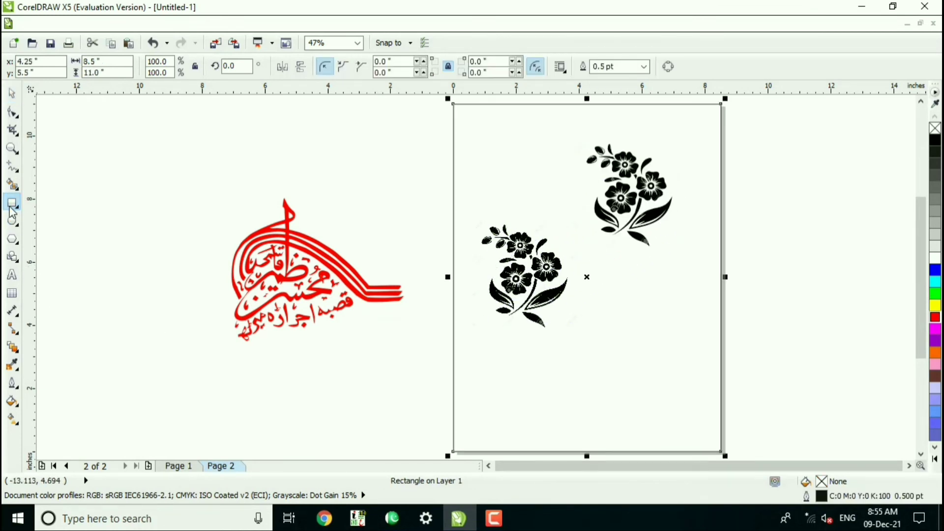
pyautogui.click(15, 95)
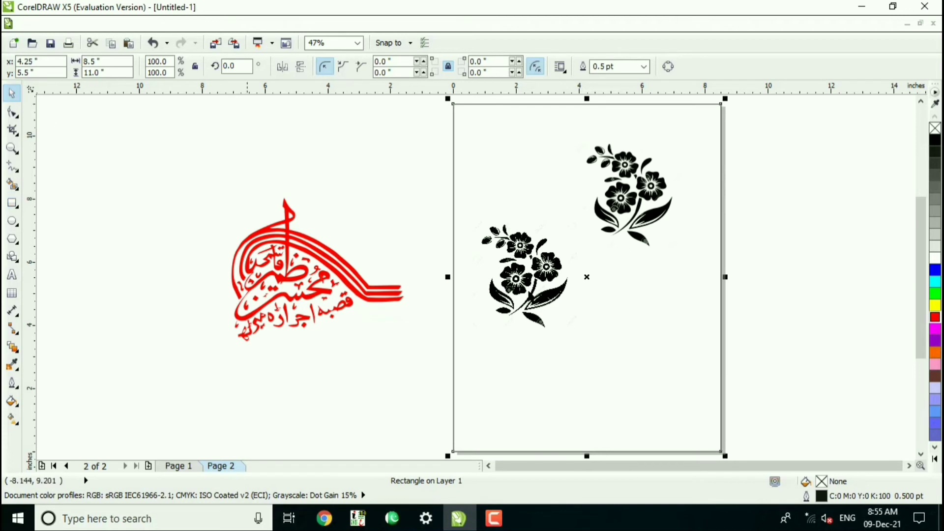
pyautogui.click(644, 349)
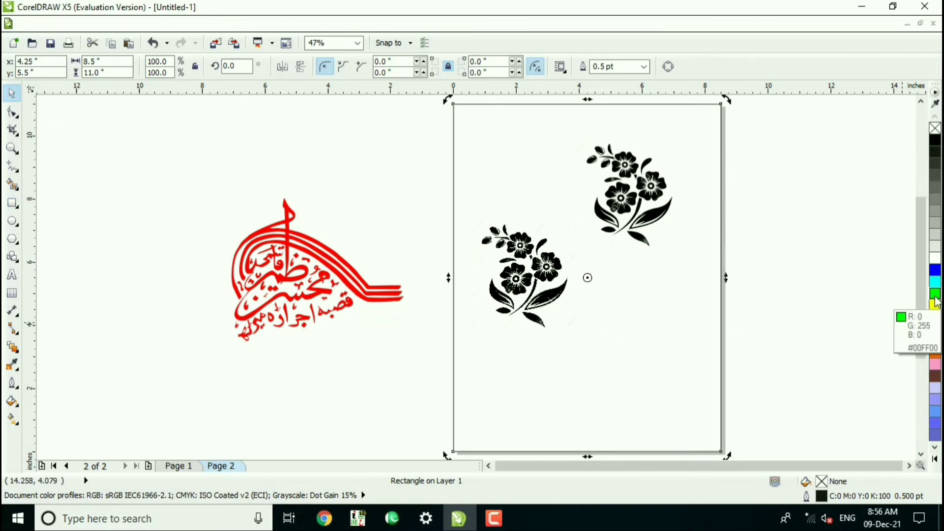
pyautogui.click(935, 293)
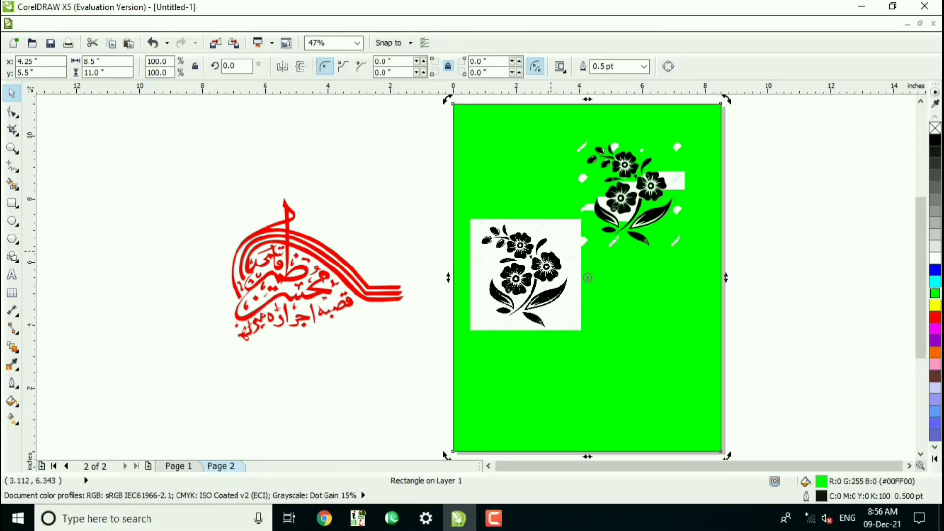
# Delete the original flower bitmap and move the traced flower group down near the page's middle.
pyautogui.click(525, 275)
pyautogui.press('Delete')
pyautogui.moveTo(636, 198); pyautogui.dragTo(562, 308)
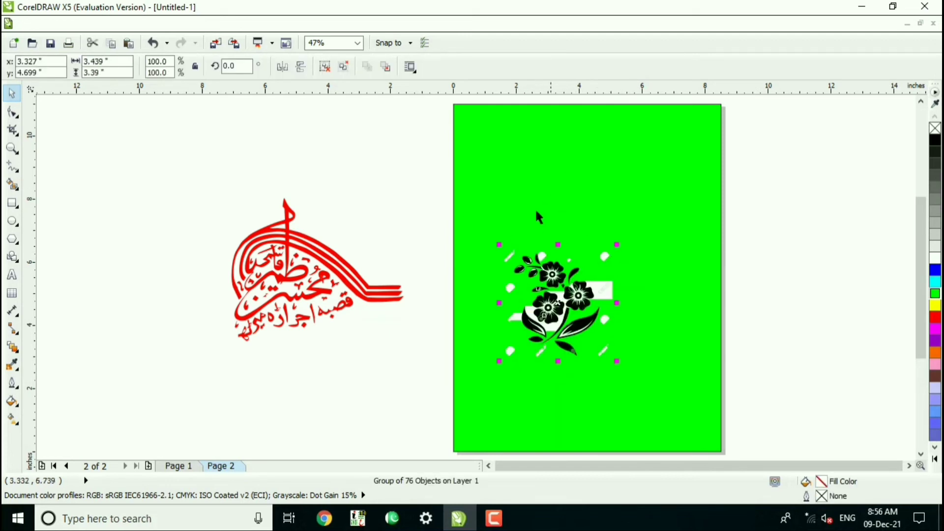
# Ungroup the traced flower completely and delete the white rectangular piece beside its right-hand blossom.
pyautogui.click(344, 66)
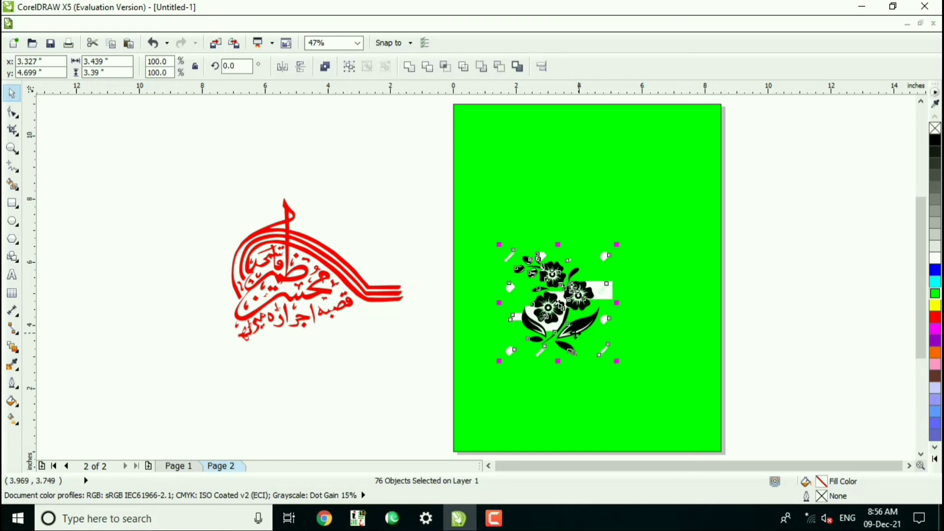
pyautogui.press('z')
pyautogui.moveTo(470, 216); pyautogui.dragTo(648, 386)
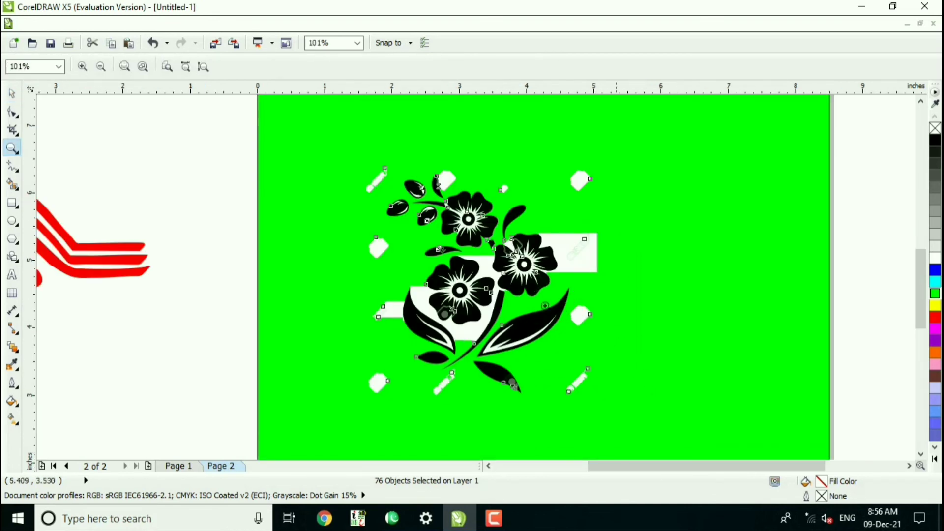
pyautogui.press('space')
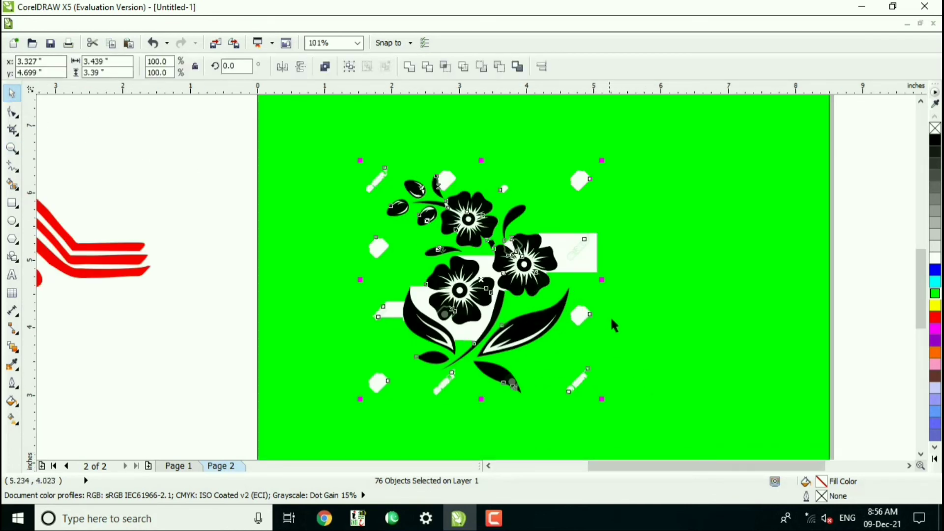
pyautogui.click(592, 258)
pyautogui.click(584, 257)
pyautogui.press('Delete')
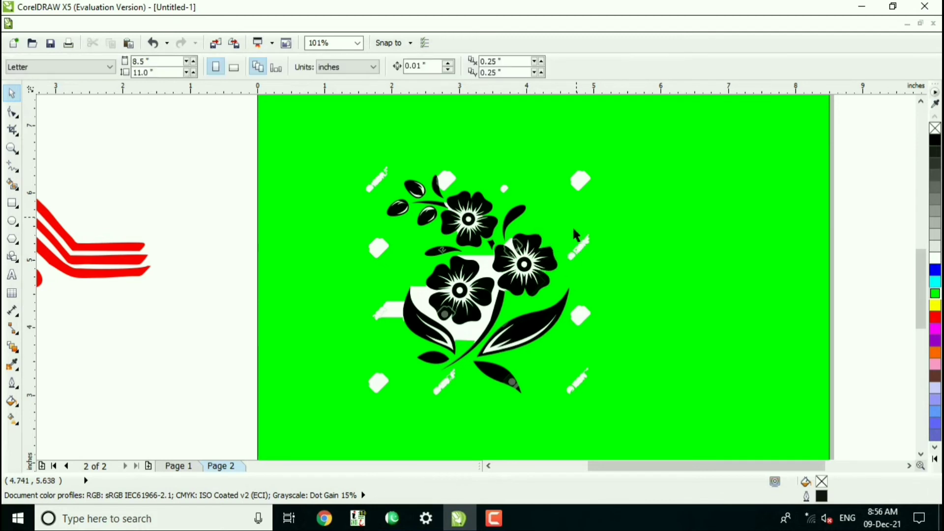
# Center the green background rectangle on the page and lock it.
pyautogui.moveTo(609, 217); pyautogui.dragTo(582, 218)
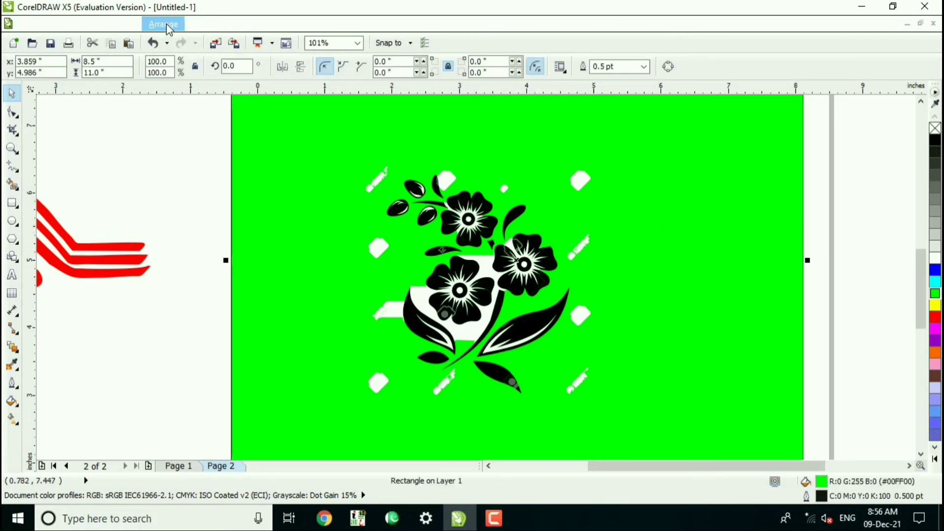
pyautogui.press('p')
pyautogui.click(171, 25)
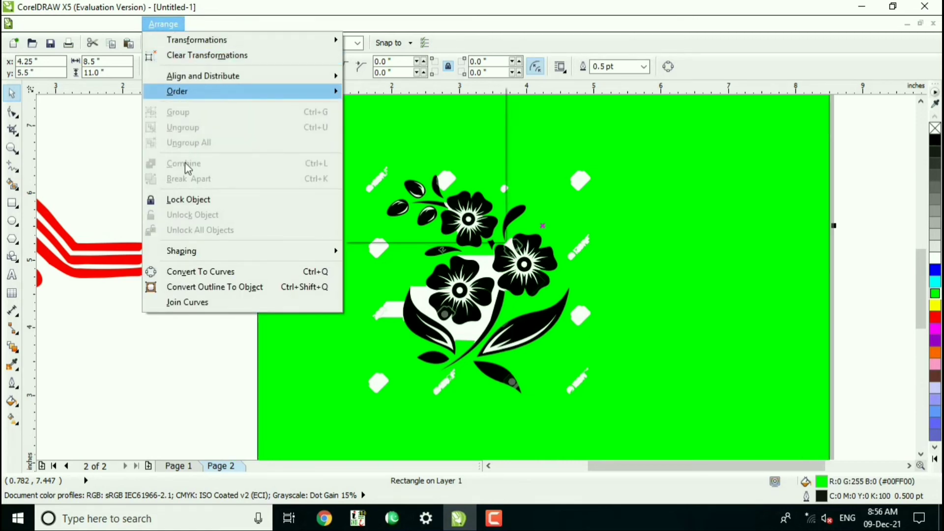
pyautogui.click(192, 199)
# Delete the loose white watermark pieces along the right side of the flower.
pyautogui.click(580, 180)
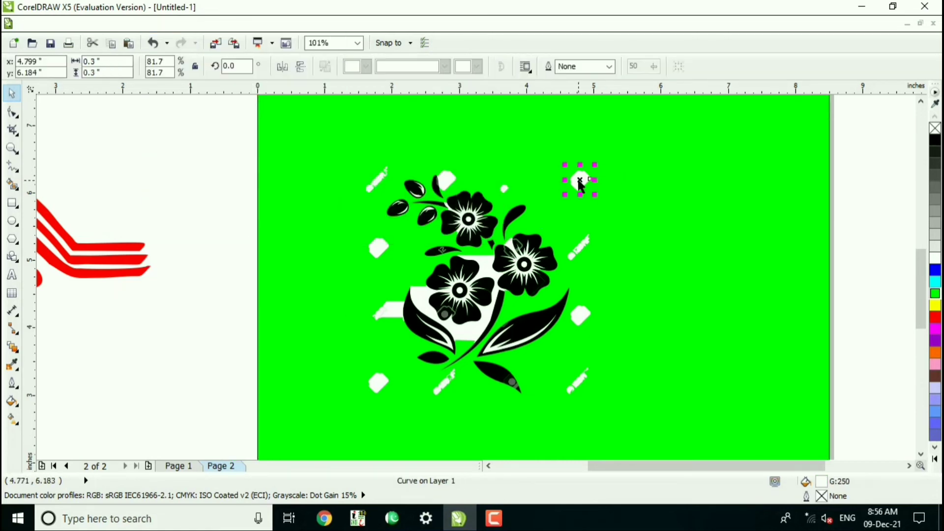
pyautogui.press('Delete')
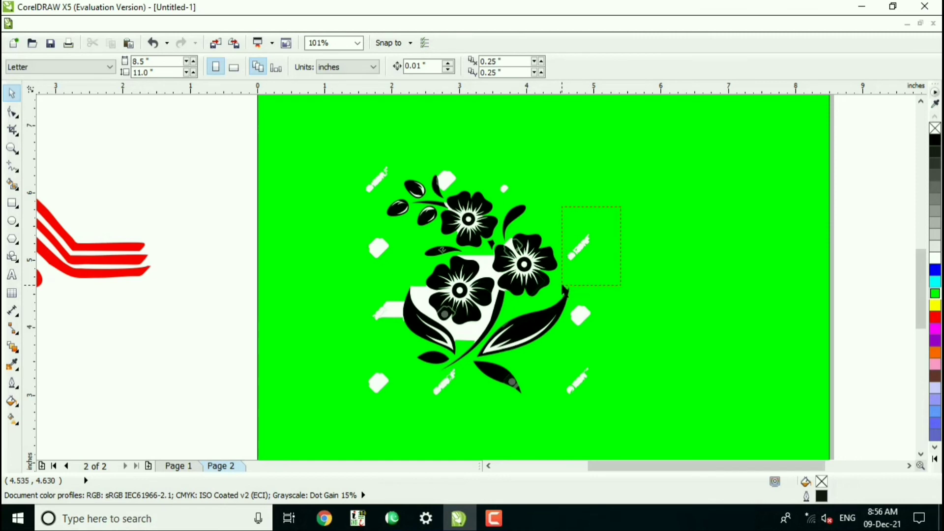
pyautogui.moveTo(562, 285); pyautogui.dragTo(565, 337)
pyautogui.press('Delete')
pyautogui.press('Delete')
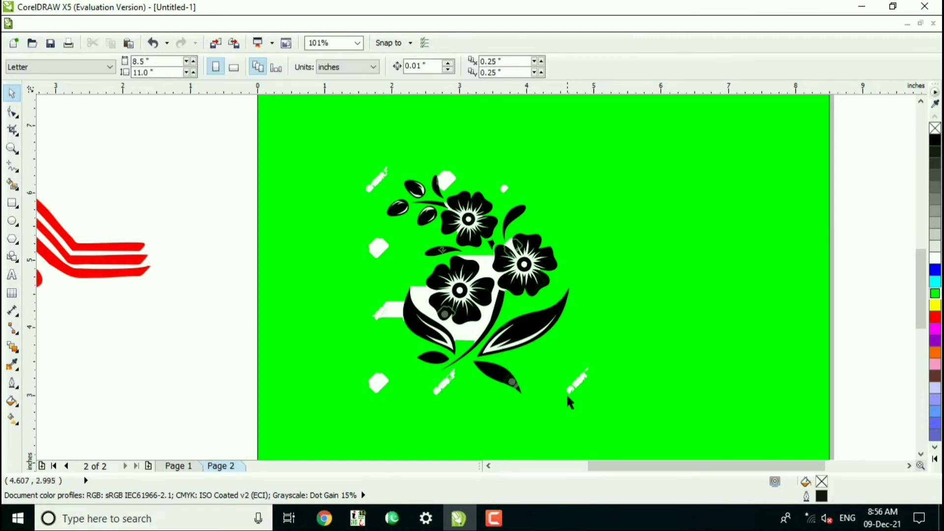
# Delete the white piece behind the lower blossom and the white pieces along the flower's left side.
pyautogui.press('Delete')
pyautogui.click(481, 265)
pyautogui.press('Delete')
pyautogui.click(392, 311)
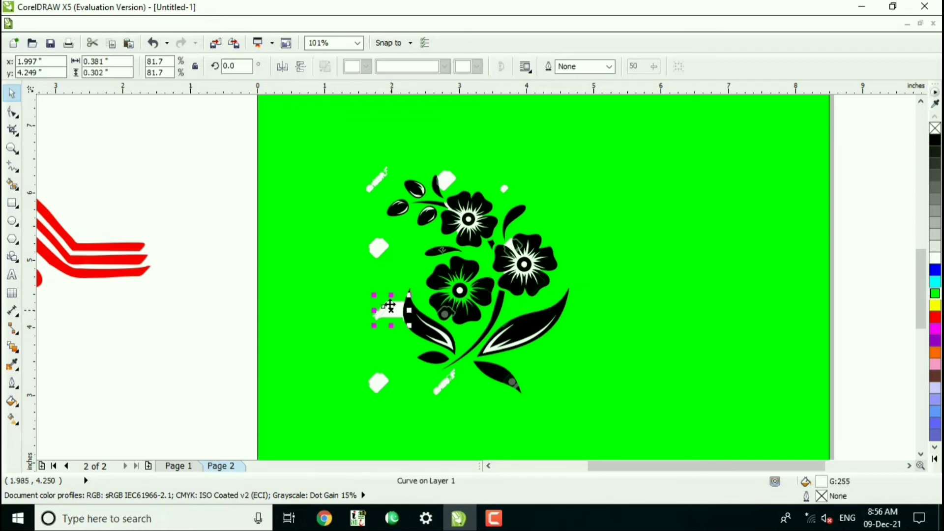
pyautogui.press('Delete')
pyautogui.click(379, 248)
pyautogui.press('Delete')
pyautogui.click(376, 183)
pyautogui.press('Delete')
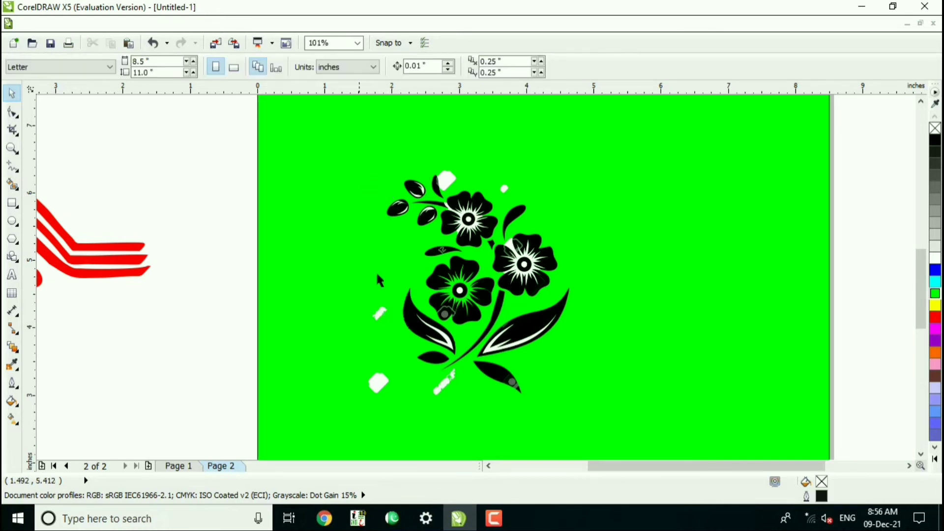
pyautogui.click(381, 317)
pyautogui.press('Delete')
pyautogui.click(379, 383)
pyautogui.press('Delete')
# Try a red (#FF0000) fill on all the flower pieces, undo it and clear the selection.
pyautogui.press('F4')
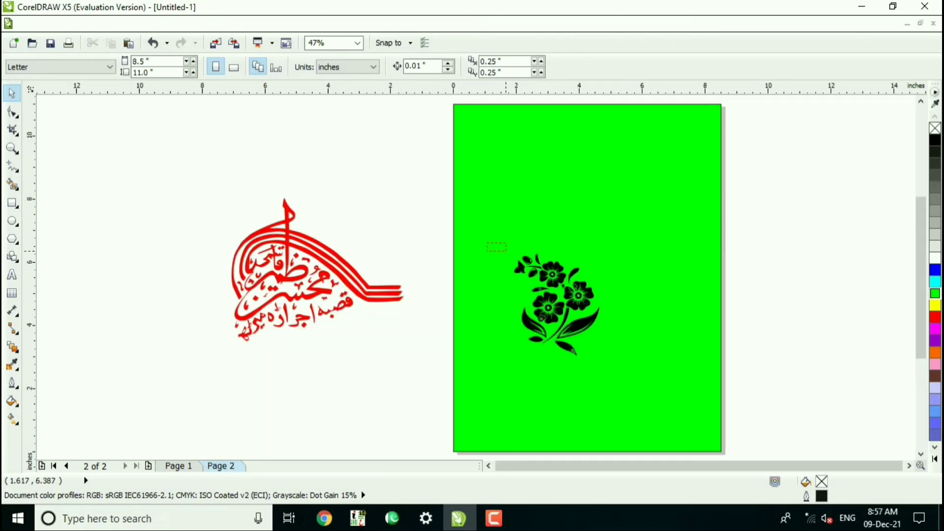
pyautogui.moveTo(618, 372); pyautogui.dragTo(619, 369)
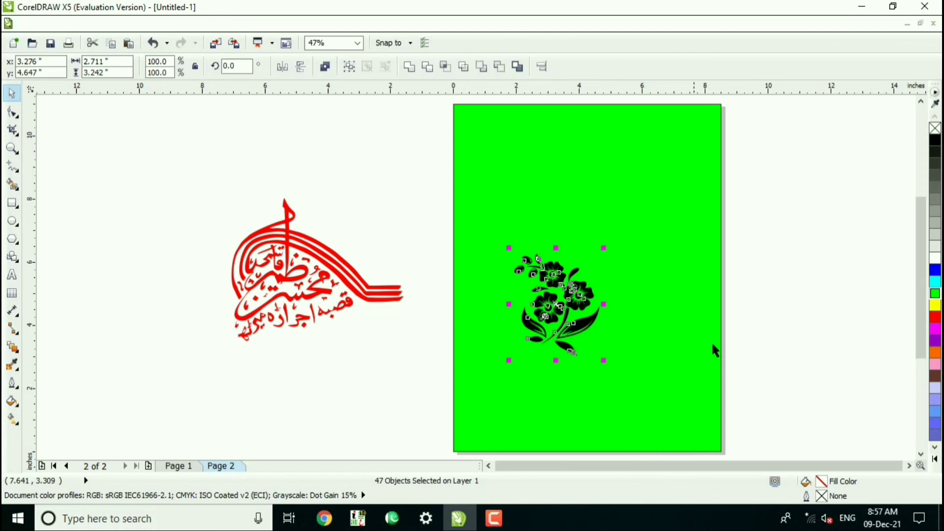
pyautogui.click(936, 317)
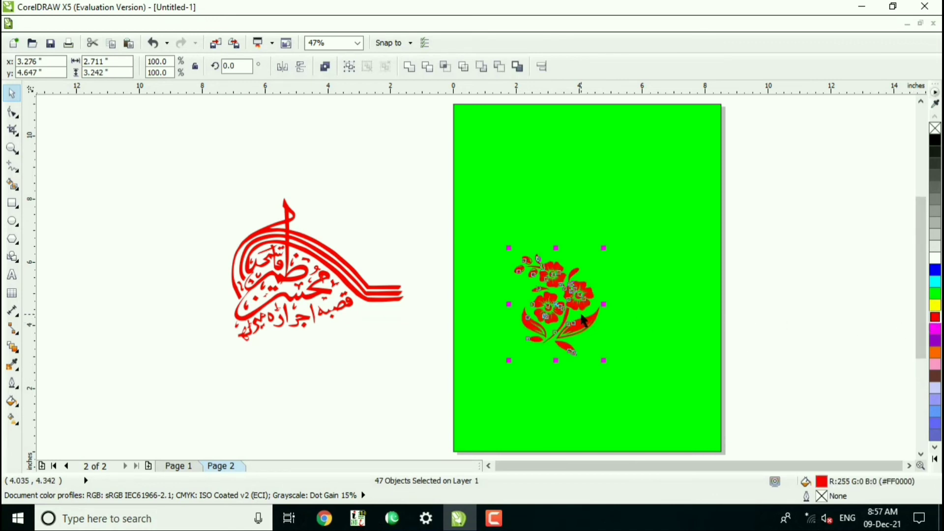
pyautogui.hotkey('ctrl', 'z')
pyautogui.click(649, 304)
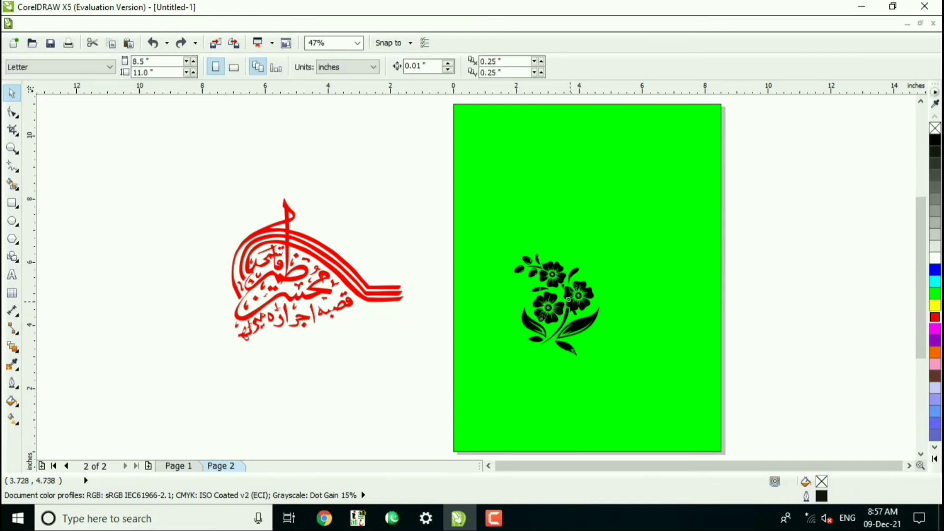
# Fill the large leaf on the right side of the stem with red (#FF0000) and clear the selection.
pyautogui.click(569, 299)
pyautogui.click(630, 273)
pyautogui.press('z')
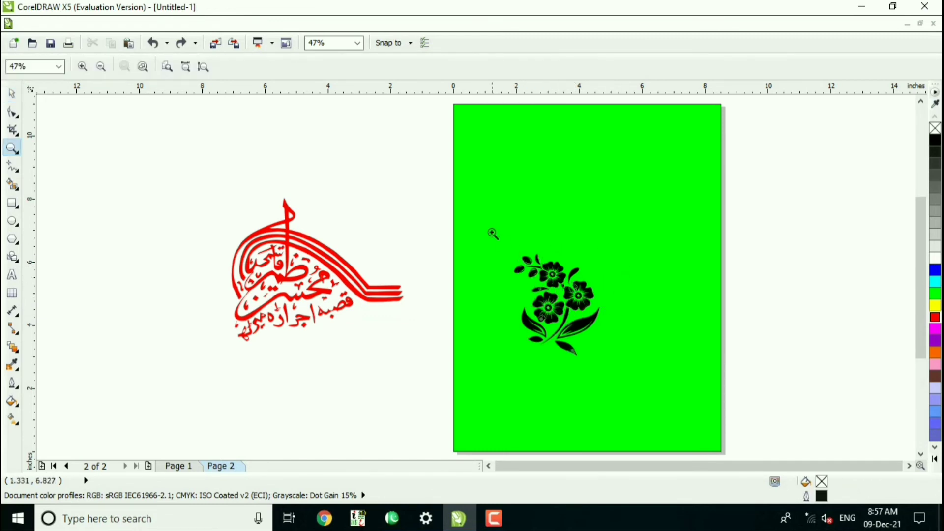
pyautogui.moveTo(572, 305); pyautogui.dragTo(615, 375)
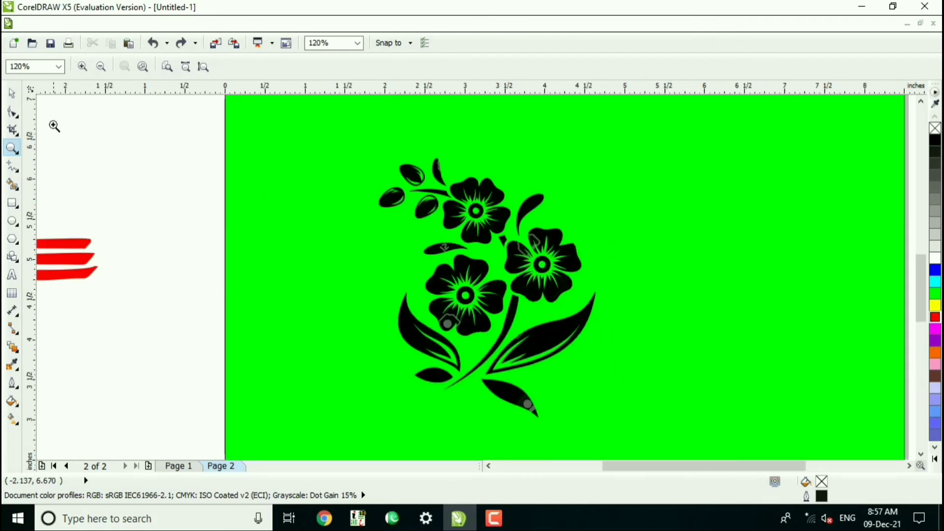
pyautogui.click(12, 96)
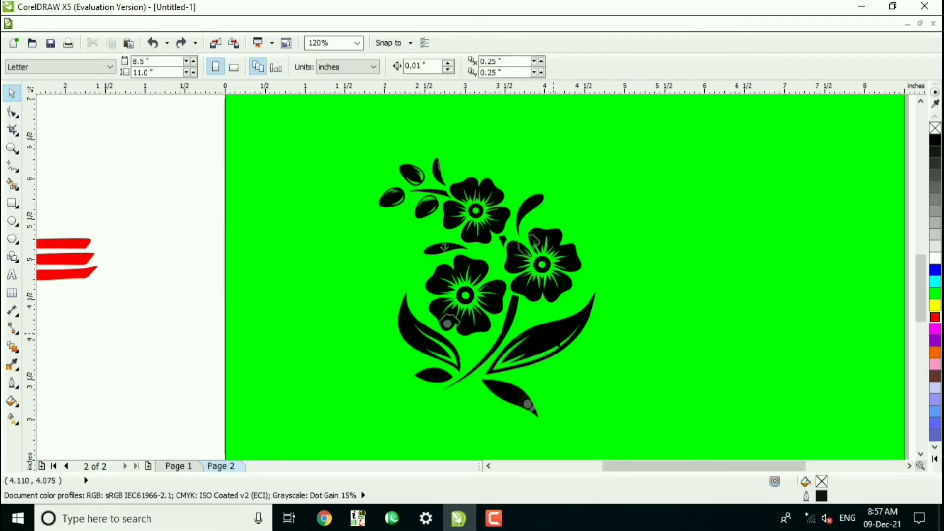
pyautogui.click(524, 334)
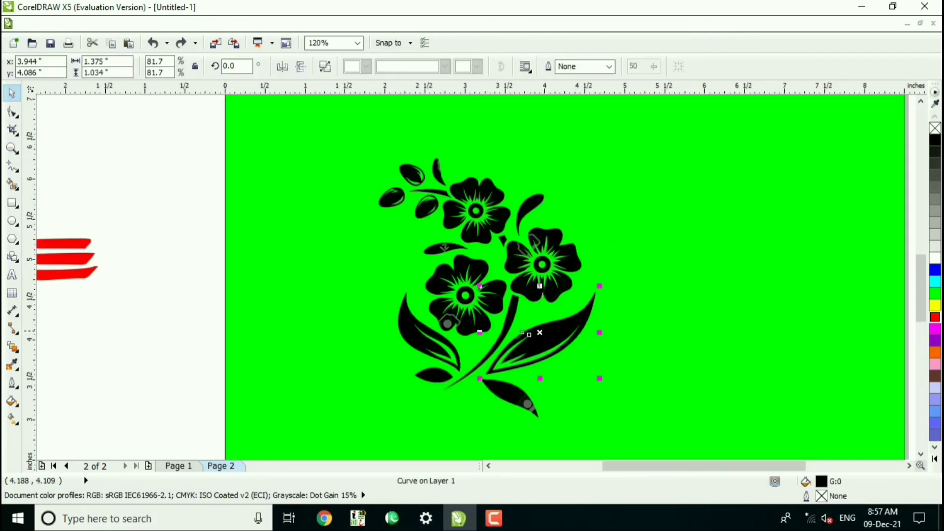
pyautogui.click(936, 318)
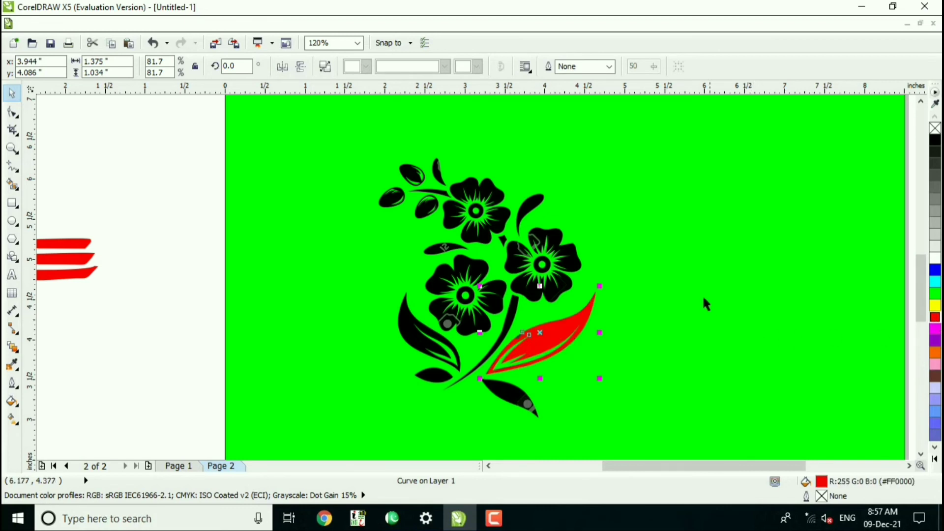
pyautogui.click(698, 273)
# Unlock all objects and delete the green background rectangle behind the flower.
pyautogui.click(163, 24)
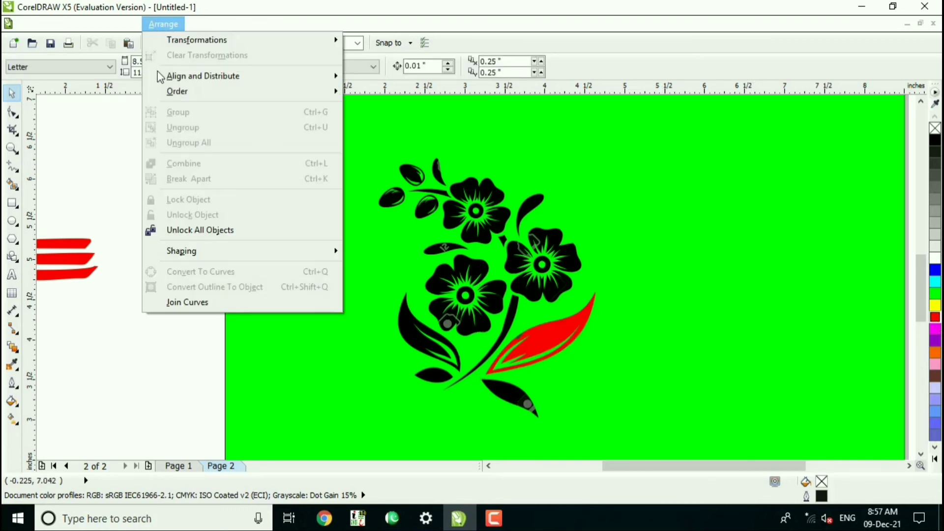
pyautogui.click(217, 230)
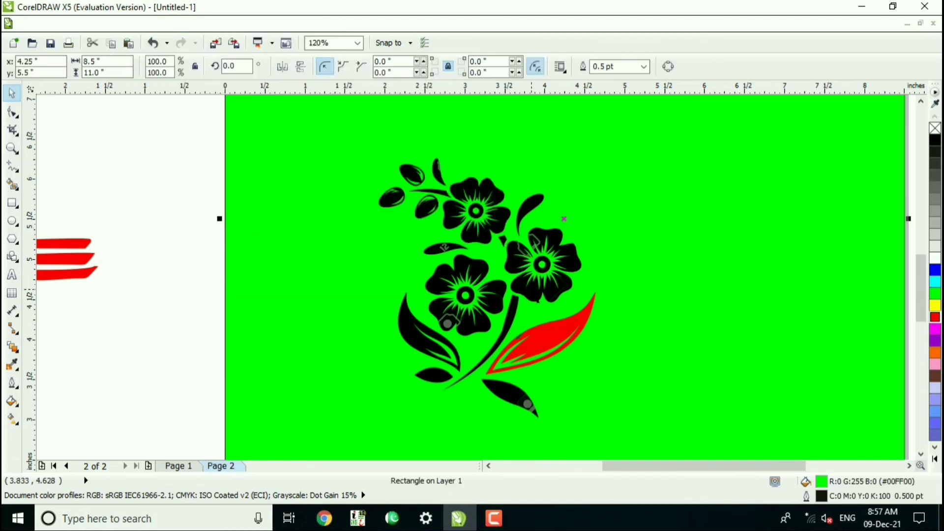
pyautogui.click(631, 335)
pyautogui.press('Delete')
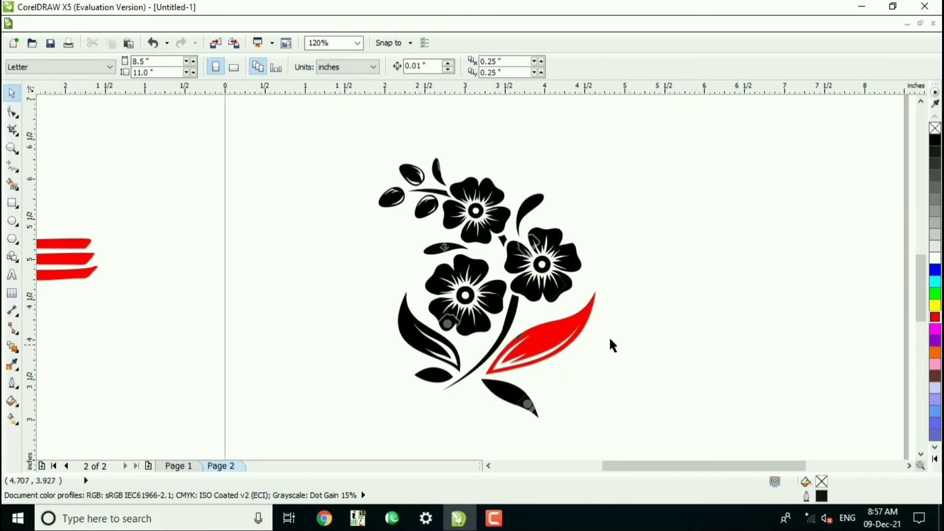
# Fill the petals and small dark fragments of the right-hand blossom with green #339966.
pyautogui.click(557, 300)
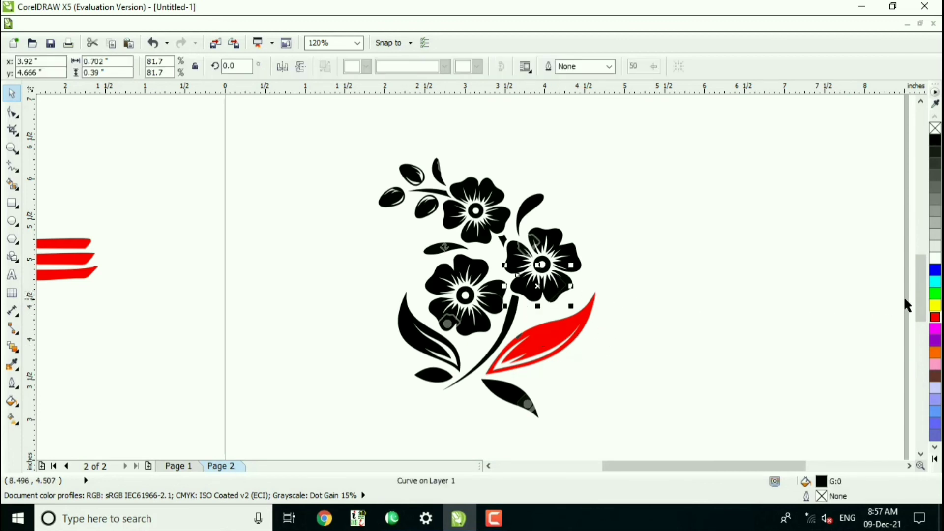
pyautogui.click(935, 459)
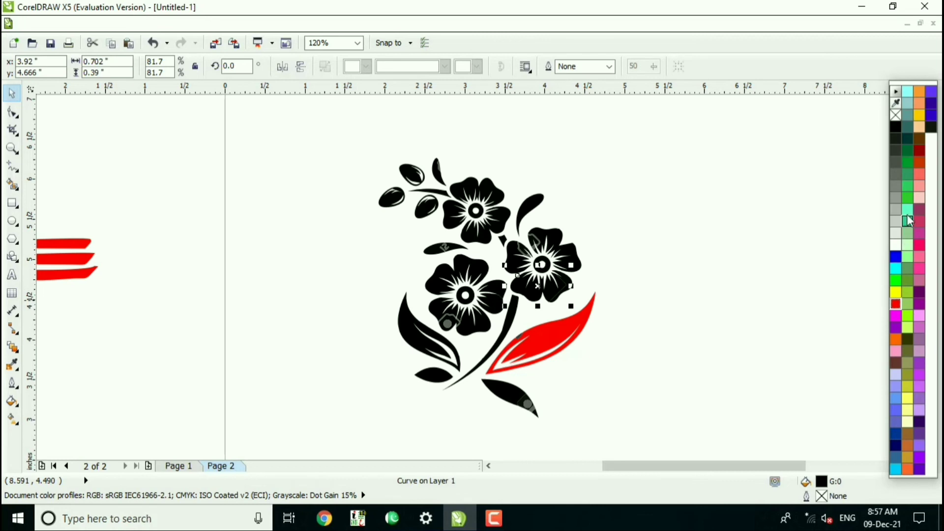
pyautogui.click(907, 176)
pyautogui.click(578, 250)
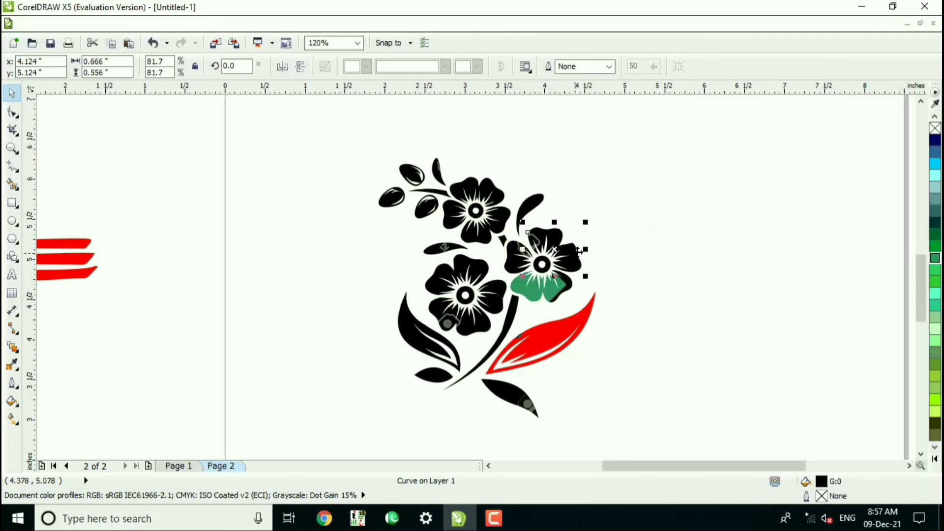
pyautogui.click(935, 257)
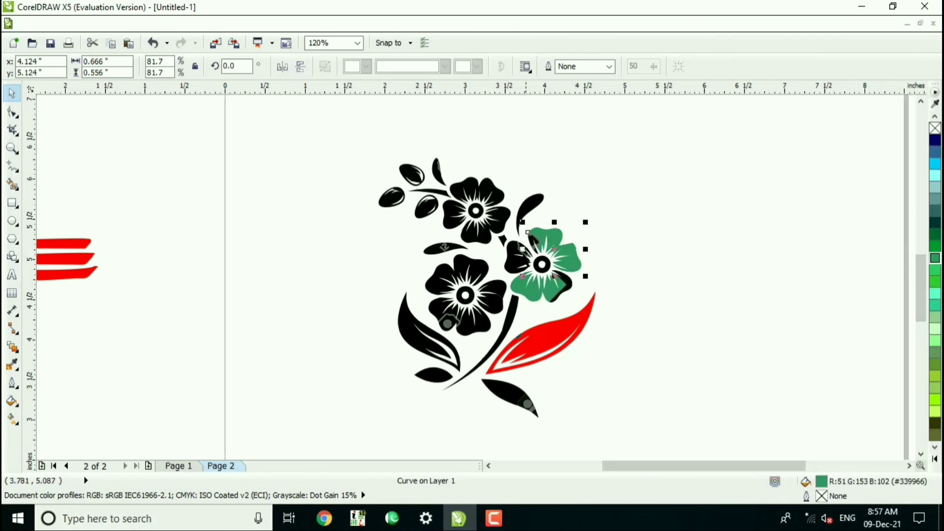
pyautogui.click(513, 253)
pyautogui.click(935, 258)
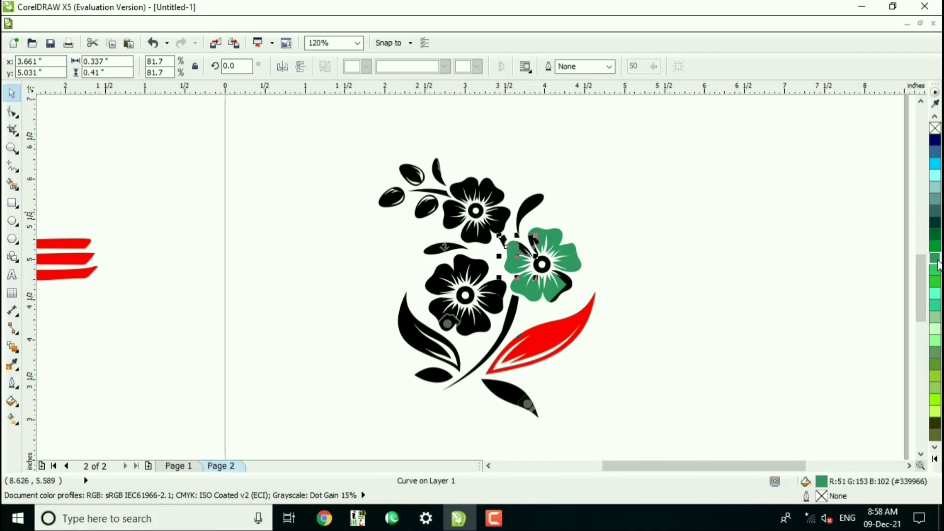
pyautogui.click(566, 285)
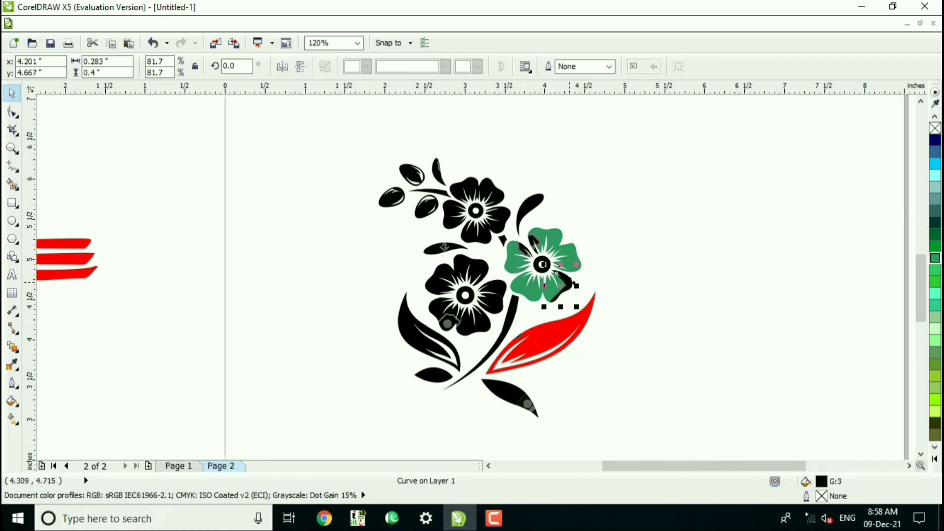
pyautogui.click(929, 270)
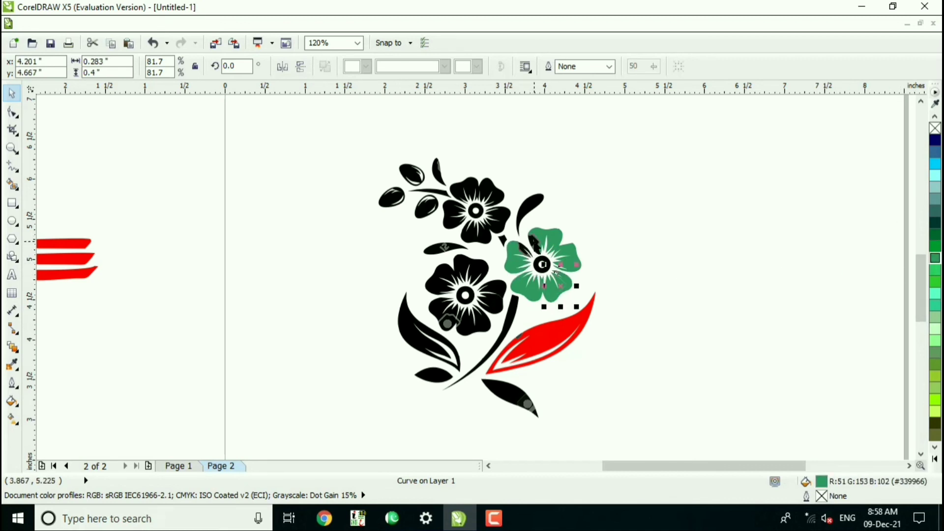
pyautogui.click(534, 242)
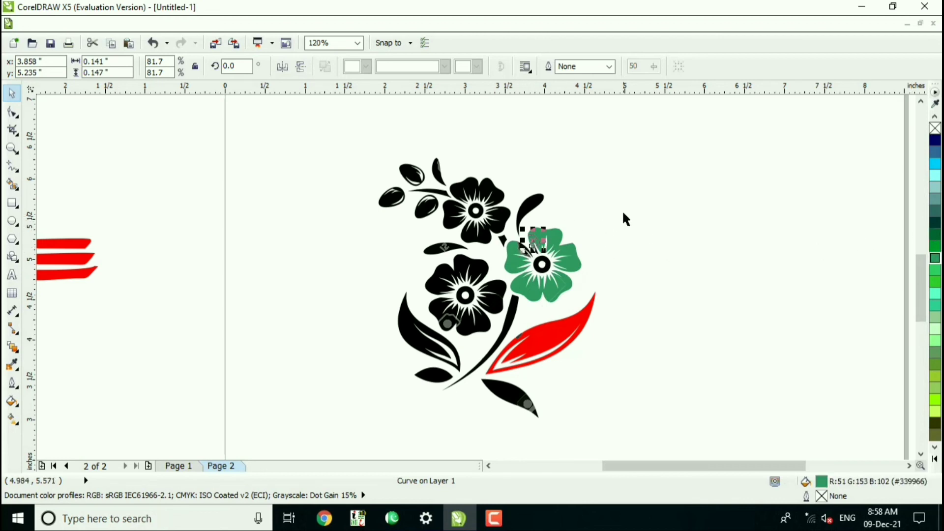
# Weld all pieces of the right-hand blossom into one curve and clear the selection.
pyautogui.moveTo(623, 213); pyautogui.dragTo(505, 297)
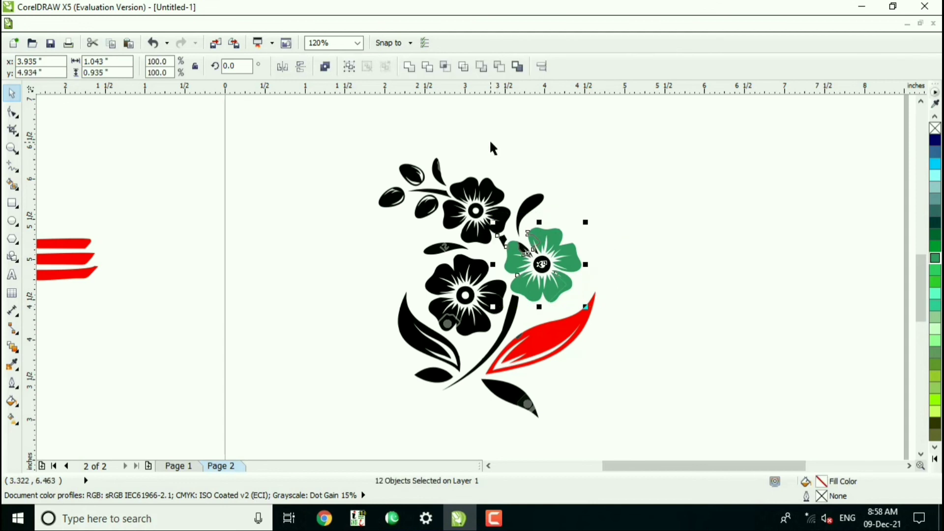
pyautogui.click(409, 67)
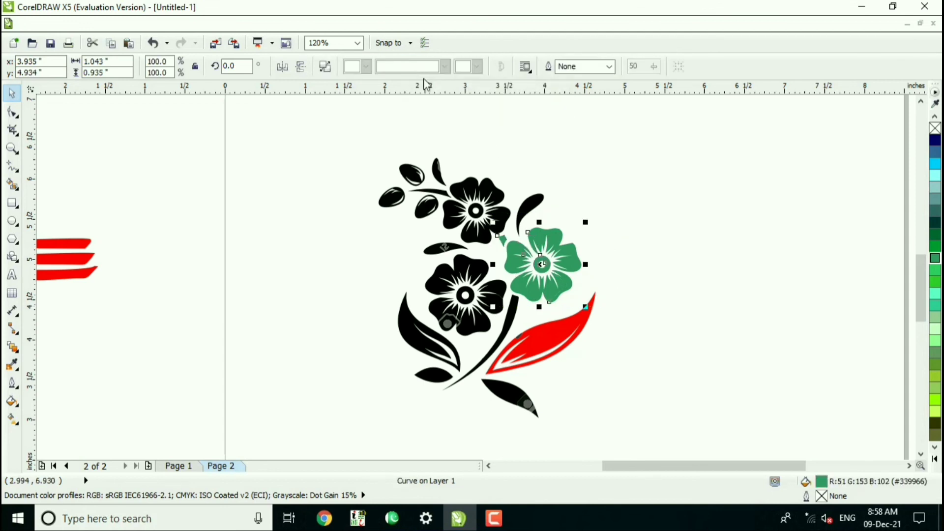
pyautogui.click(622, 208)
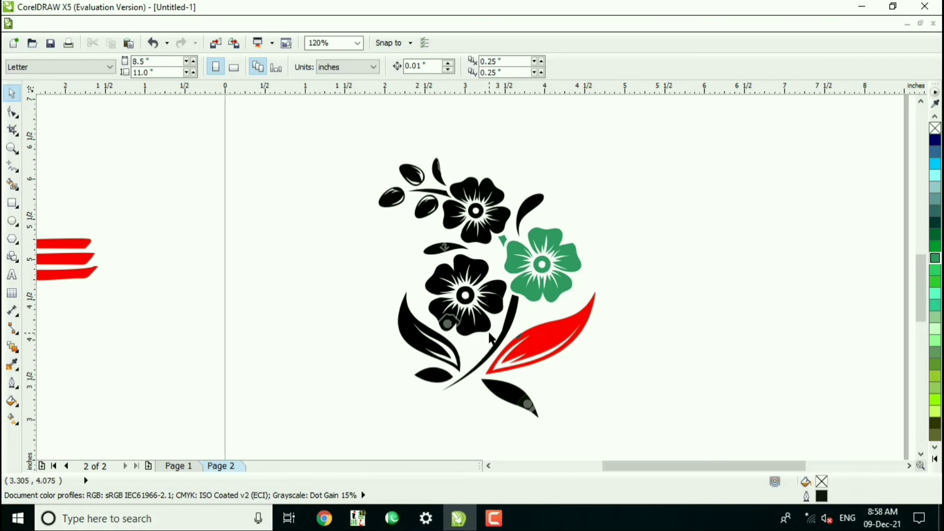
# Fill the main stem and the large leaf on its left side with red (#FF0000).
pyautogui.click(518, 312)
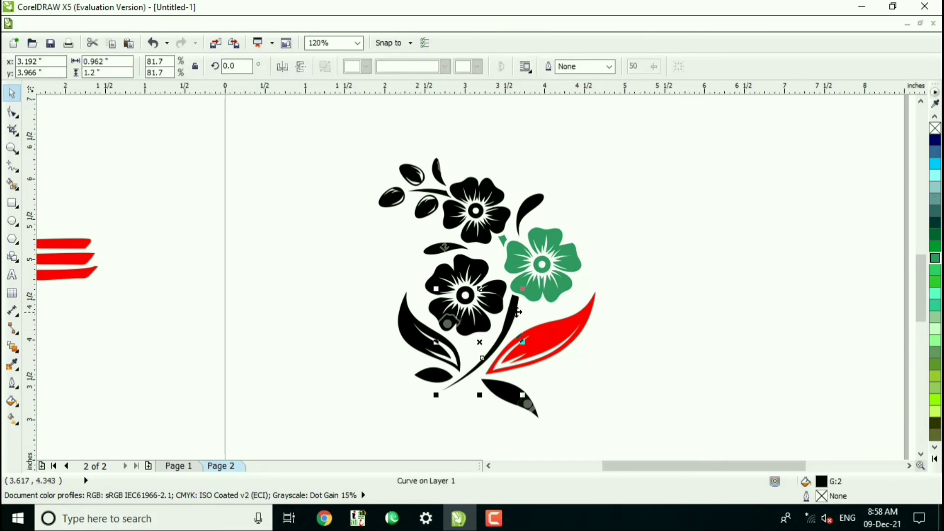
pyautogui.click(935, 458)
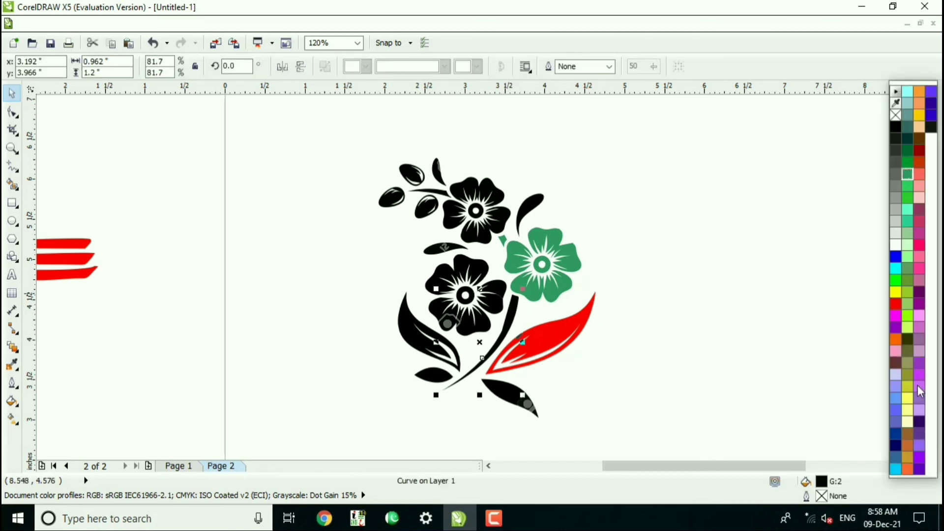
pyautogui.click(896, 305)
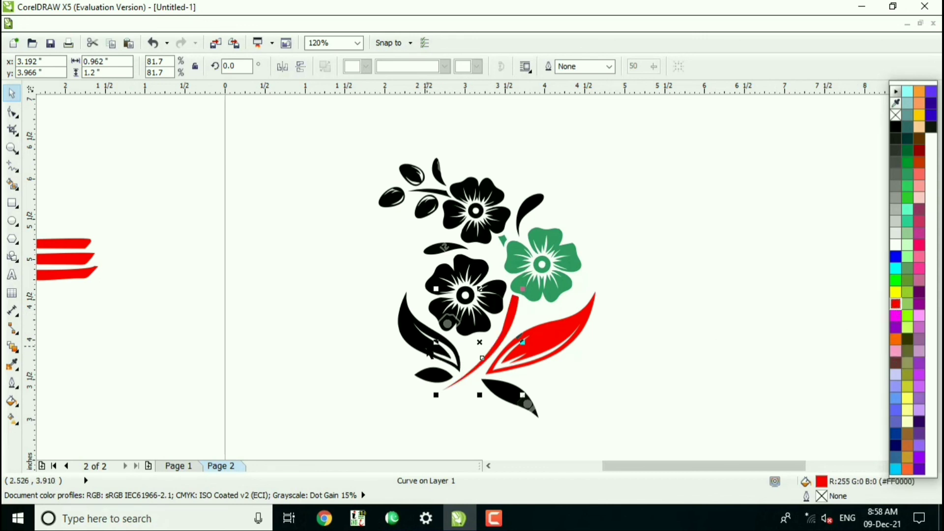
pyautogui.click(427, 347)
pyautogui.click(935, 320)
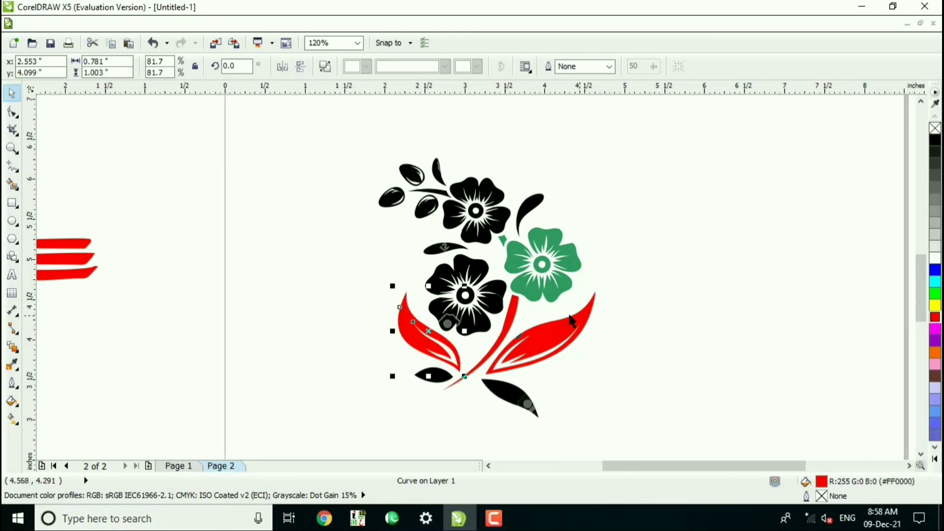
# Fill all pieces of the lower blossom, including its upper petals, with bright green #33CC33 and clear the selection.
pyautogui.click(498, 312)
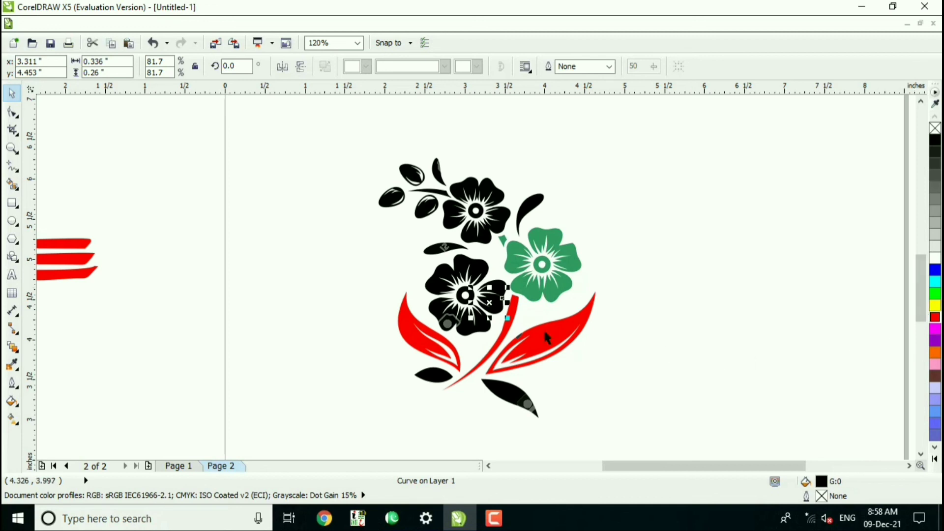
pyautogui.moveTo(409, 261); pyautogui.dragTo(522, 344)
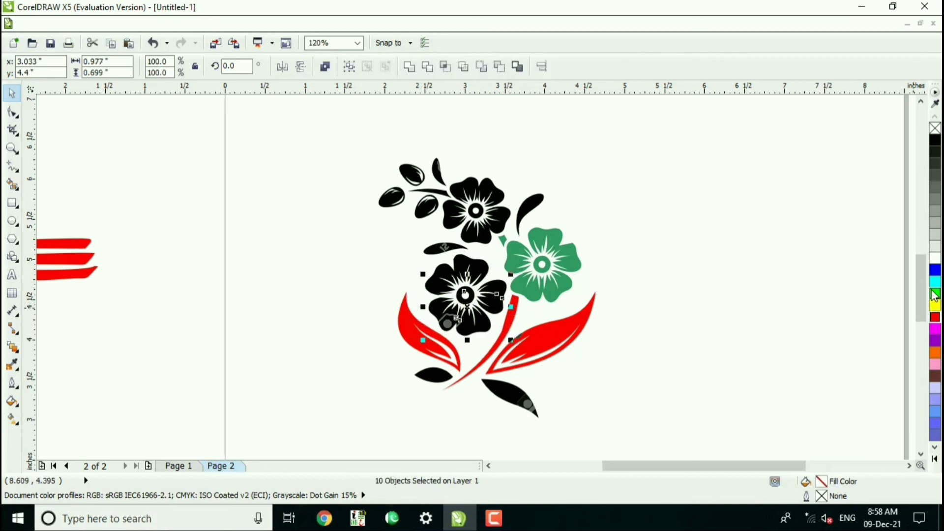
pyautogui.click(936, 449)
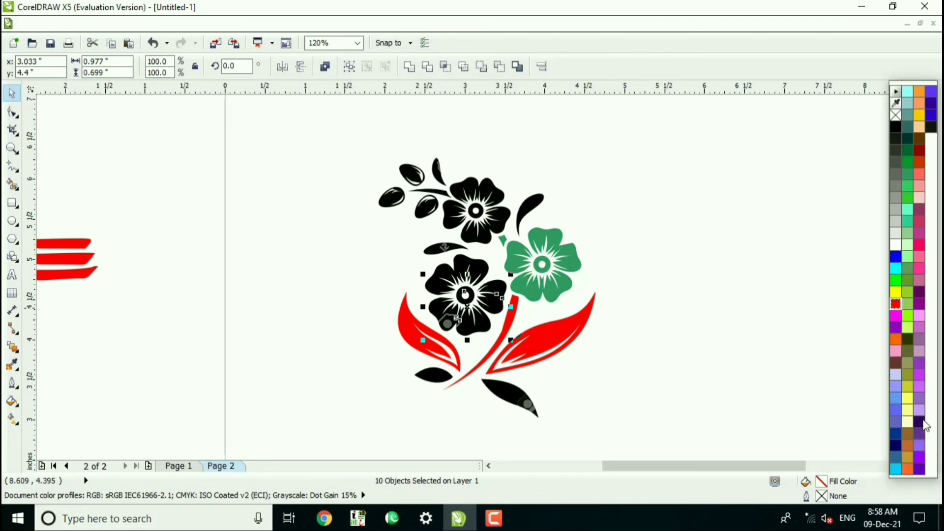
pyautogui.click(908, 266)
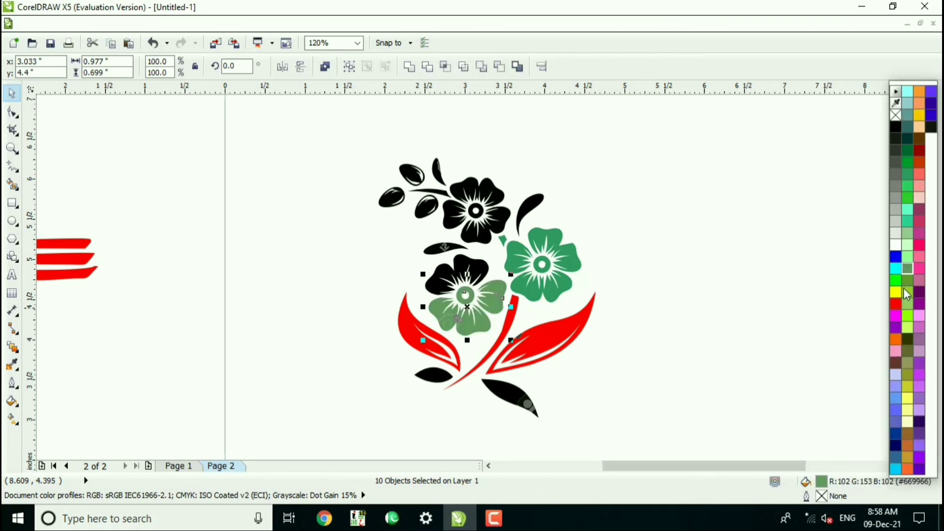
pyautogui.click(908, 196)
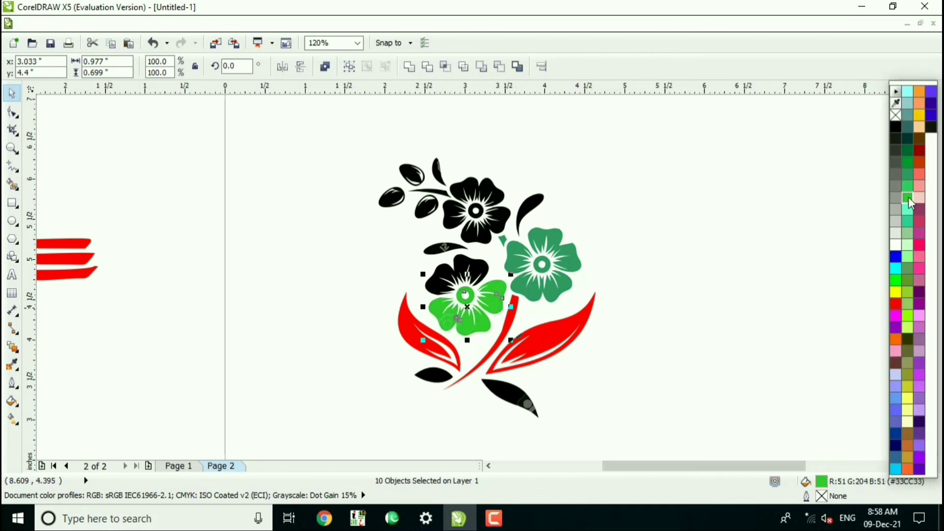
pyautogui.click(472, 270)
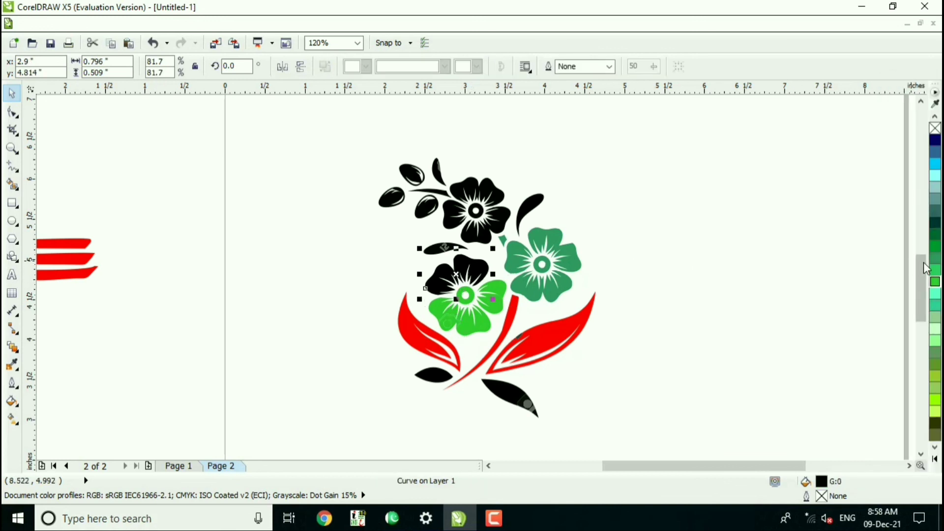
pyautogui.click(935, 282)
pyautogui.click(634, 275)
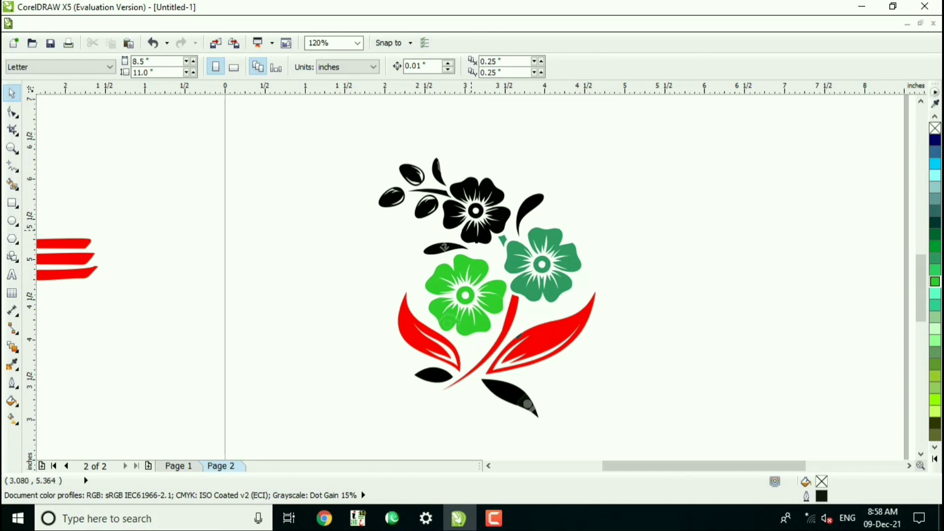
# Fill the petals of the top blossom with pink #CC3366, leaving its center black.
pyautogui.click(512, 227)
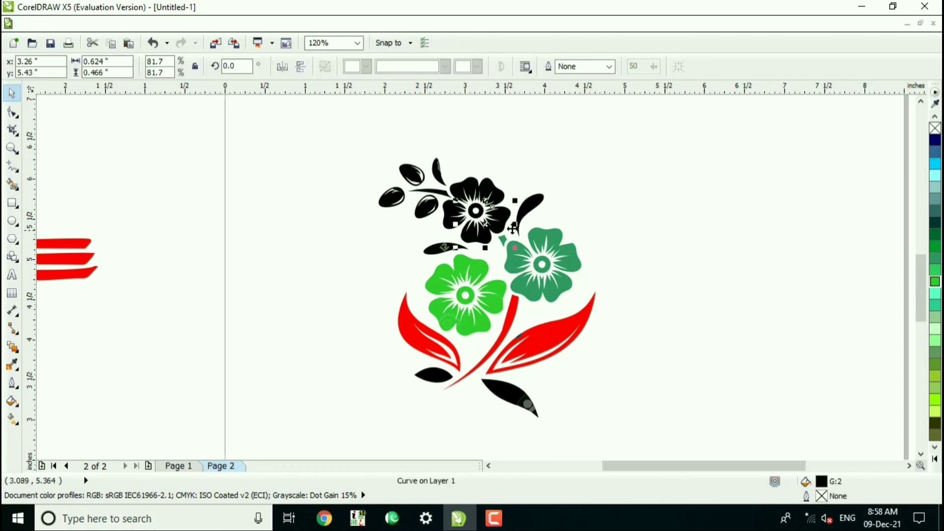
pyautogui.click(935, 459)
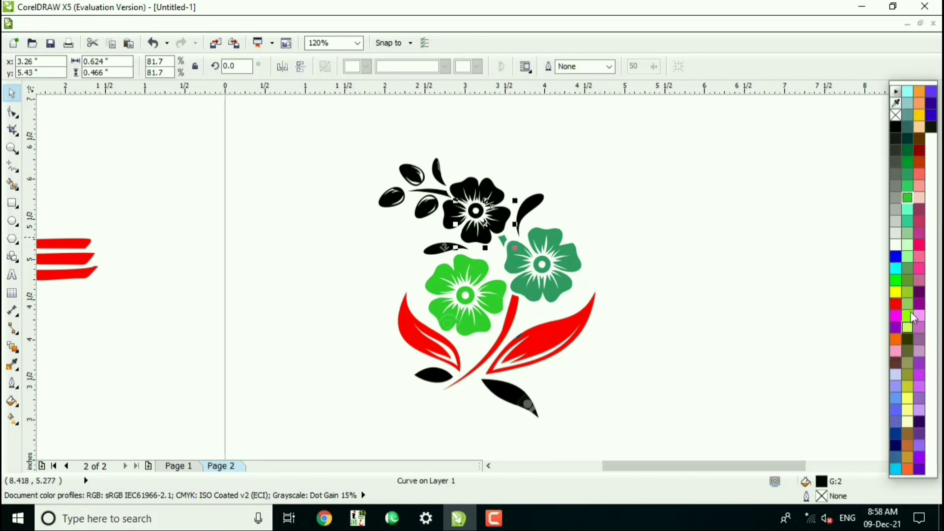
pyautogui.click(918, 218)
pyautogui.click(490, 192)
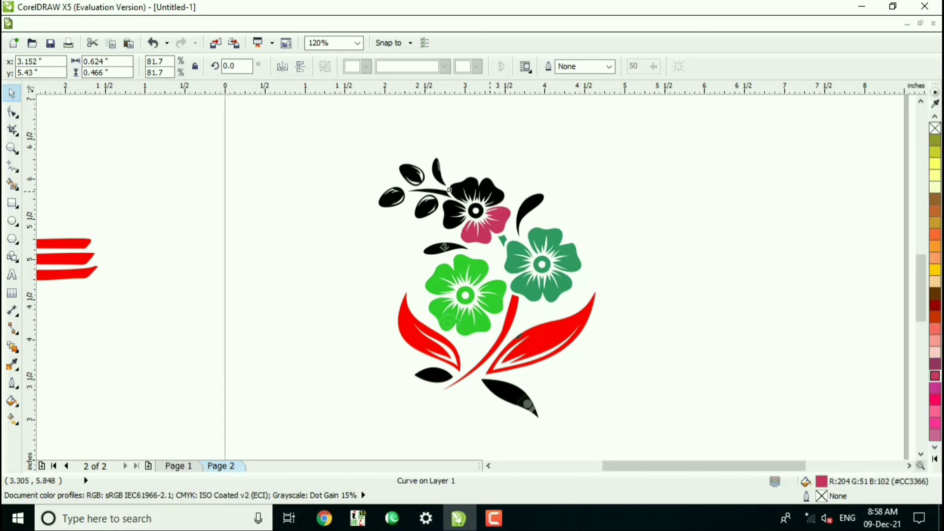
pyautogui.click(935, 377)
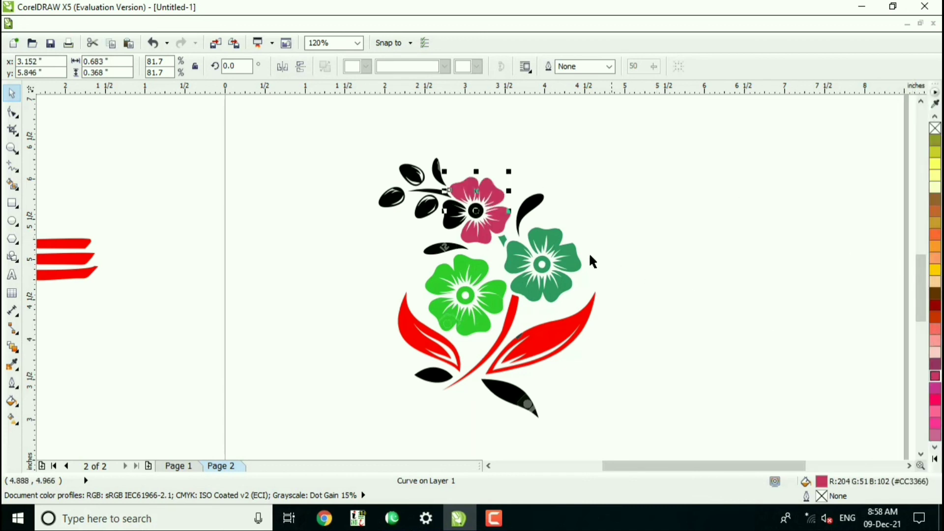
pyautogui.click(445, 213)
pyautogui.click(935, 376)
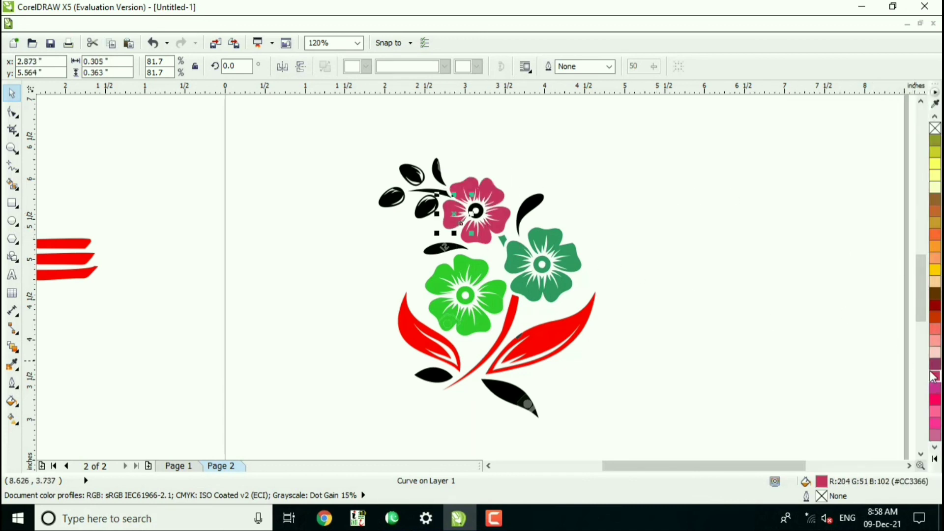
# Fill the small narrow leaf between the pink and bright green blossoms with plum purple and clear the selection.
pyautogui.click(456, 252)
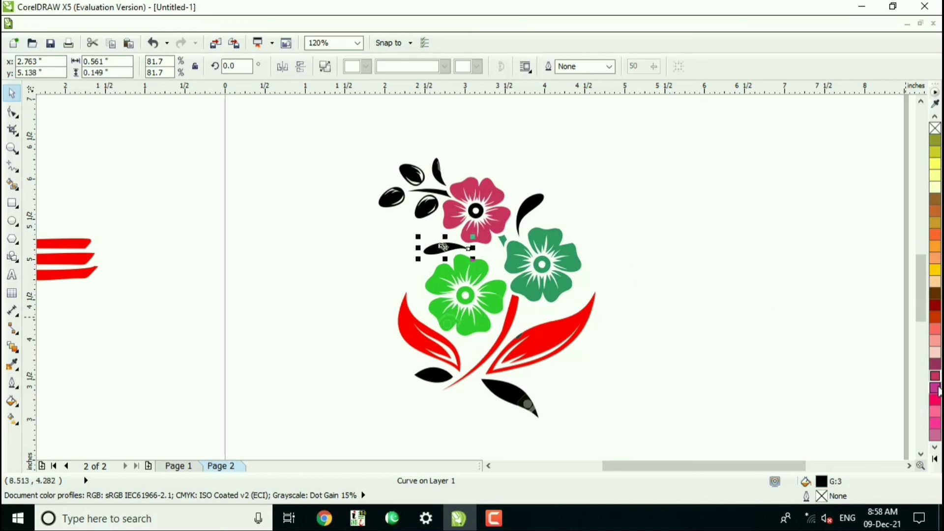
pyautogui.click(934, 364)
pyautogui.click(620, 264)
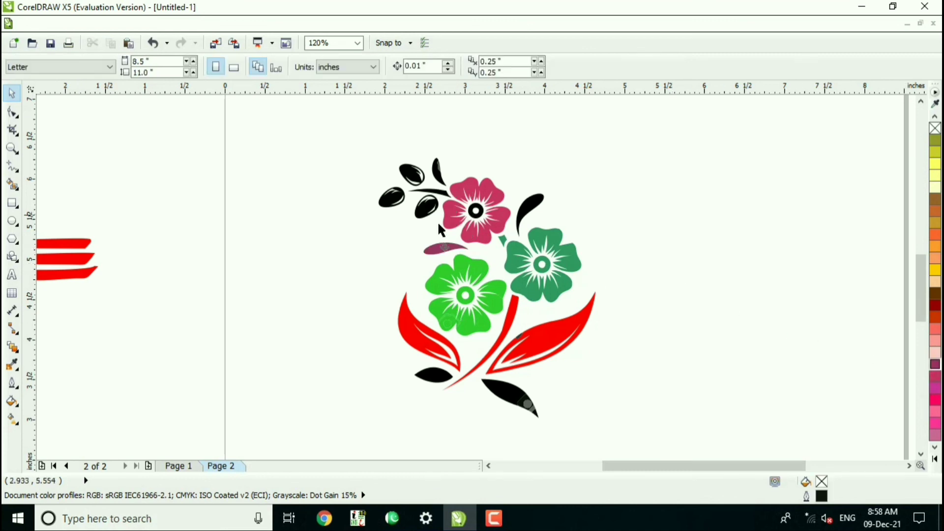
# Fill all pieces of the berry sprig beside the pink blossom with brown #663333 and the curved leaf above the right-hand blossom with red.
pyautogui.moveTo(324, 143); pyautogui.dragTo(465, 235)
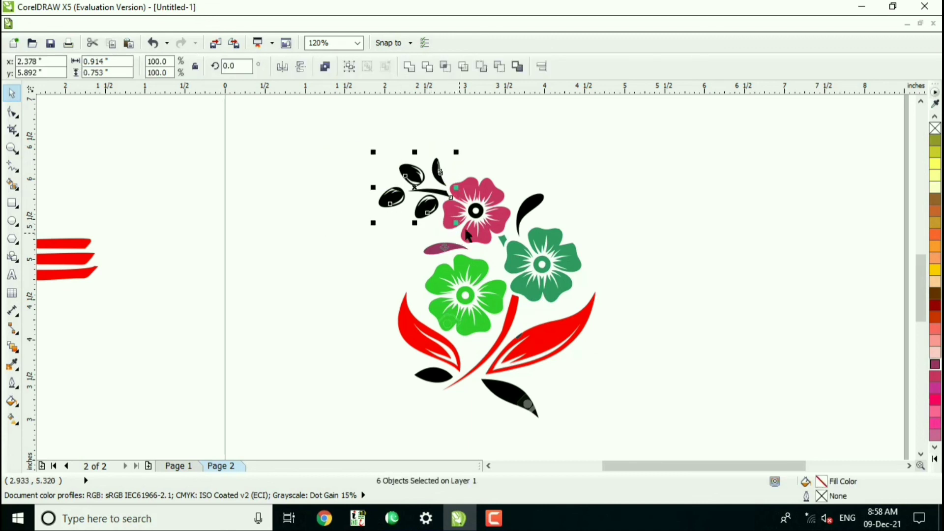
pyautogui.click(935, 458)
pyautogui.click(897, 258)
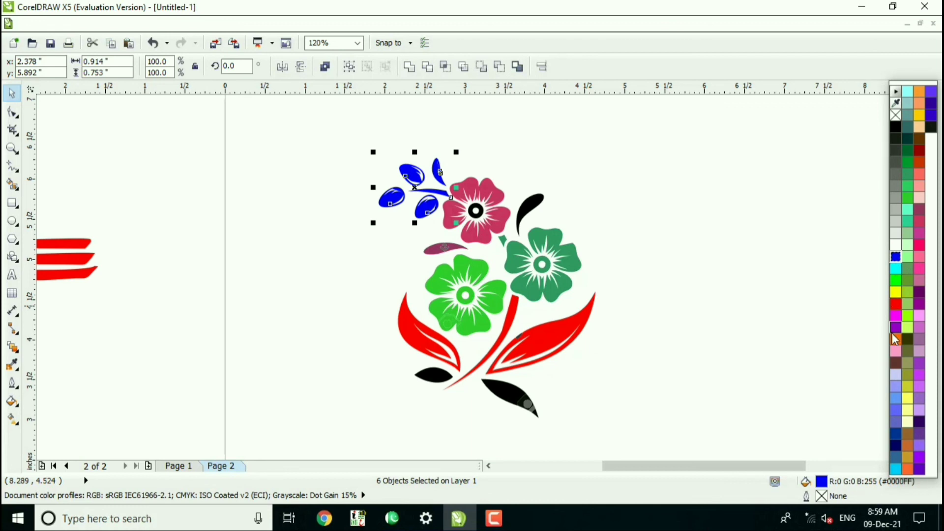
pyautogui.click(896, 364)
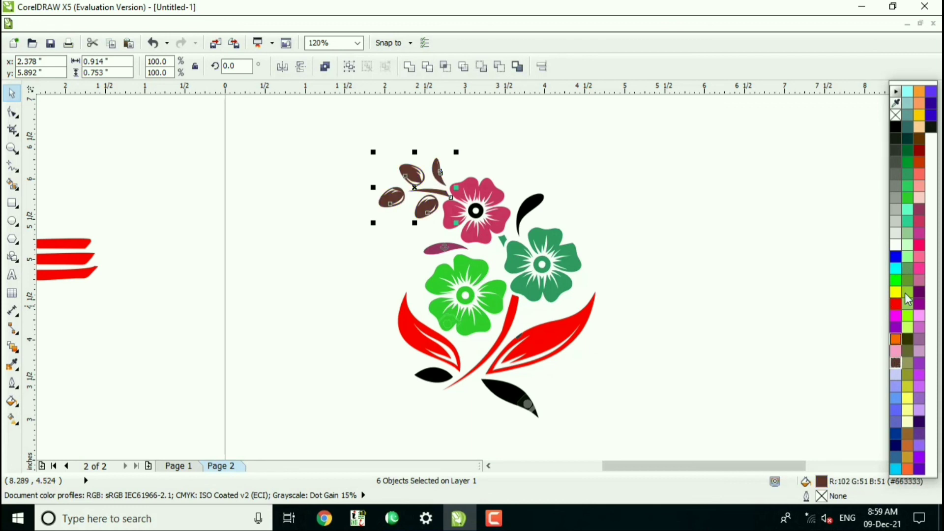
pyautogui.click(530, 215)
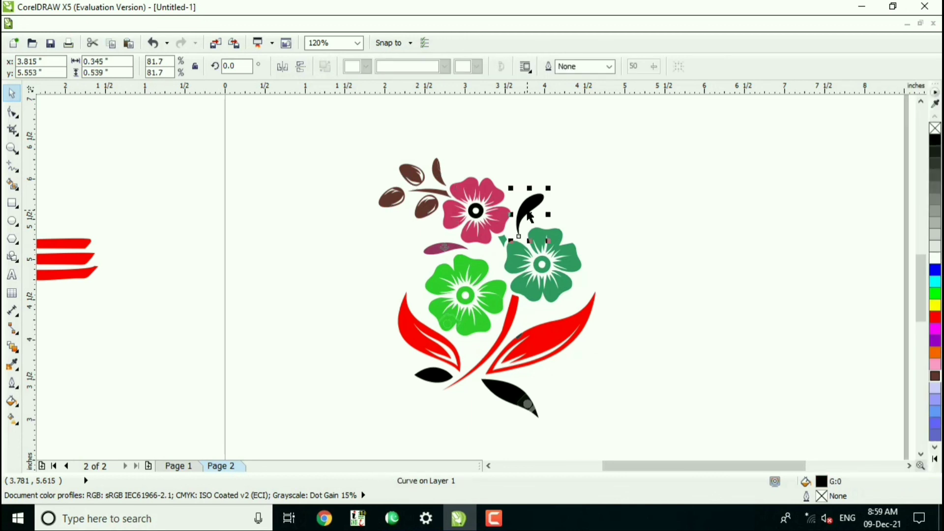
pyautogui.click(935, 318)
# Select the main piece of the black leaf below the large right-hand red leaf and show the full color palette for its fill.
pyautogui.click(519, 412)
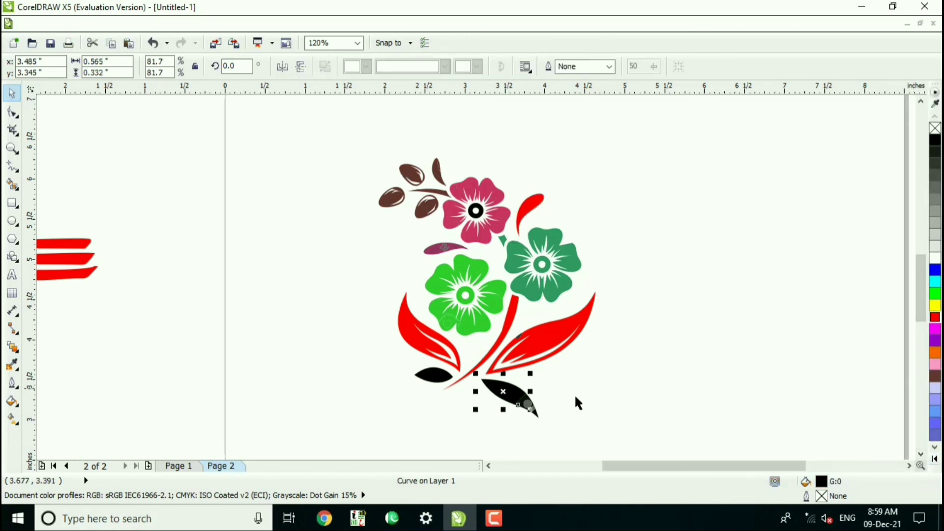
pyautogui.click(935, 459)
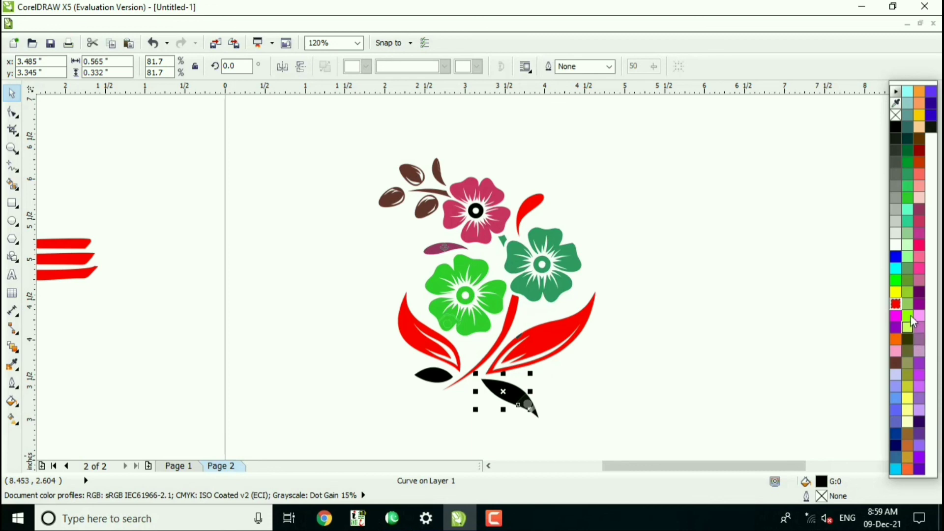